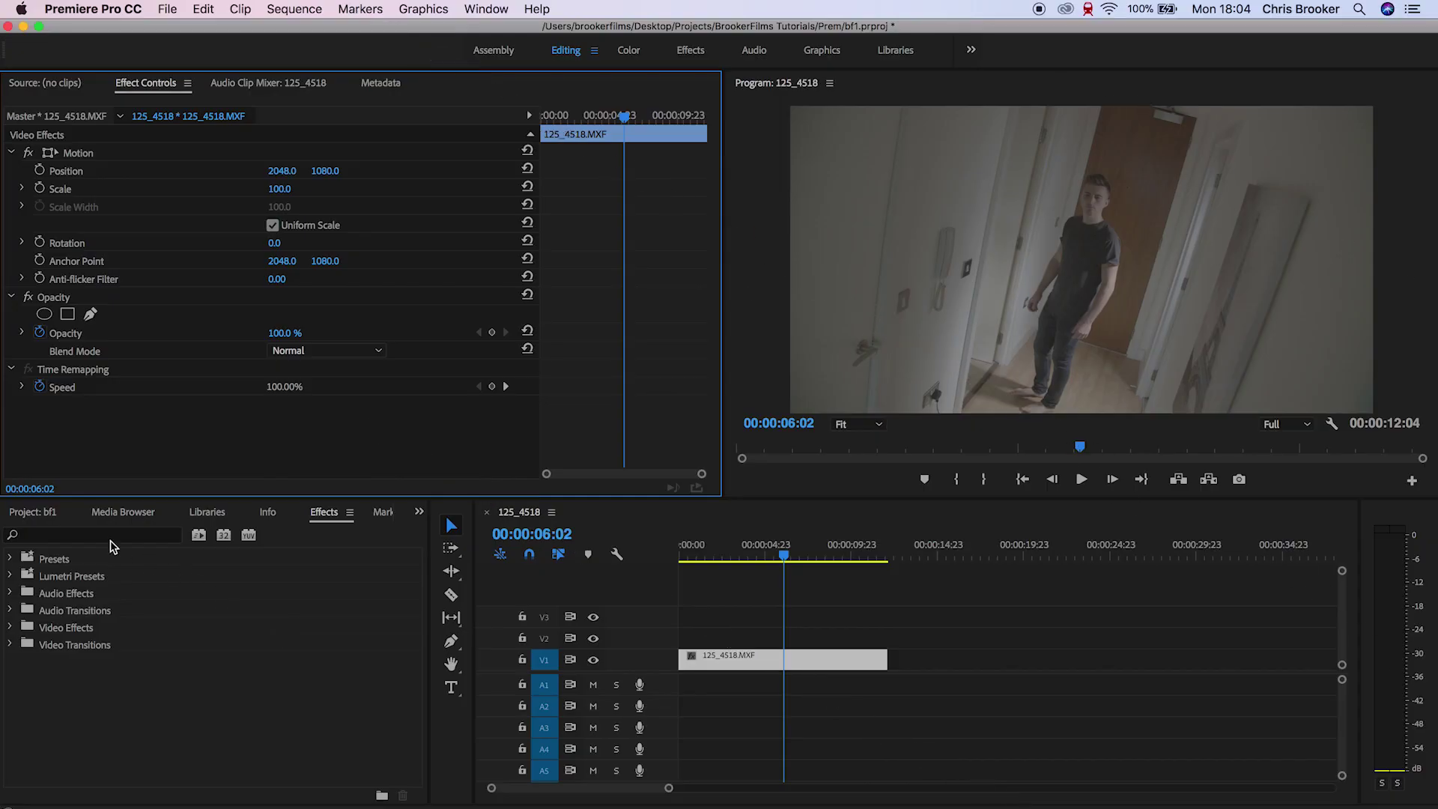
Put the cursor in the Effects search box of project bf1, with clip 125_4518.MXF on the timeline.
{"action": "left_click", "coordinate": [95, 534]}
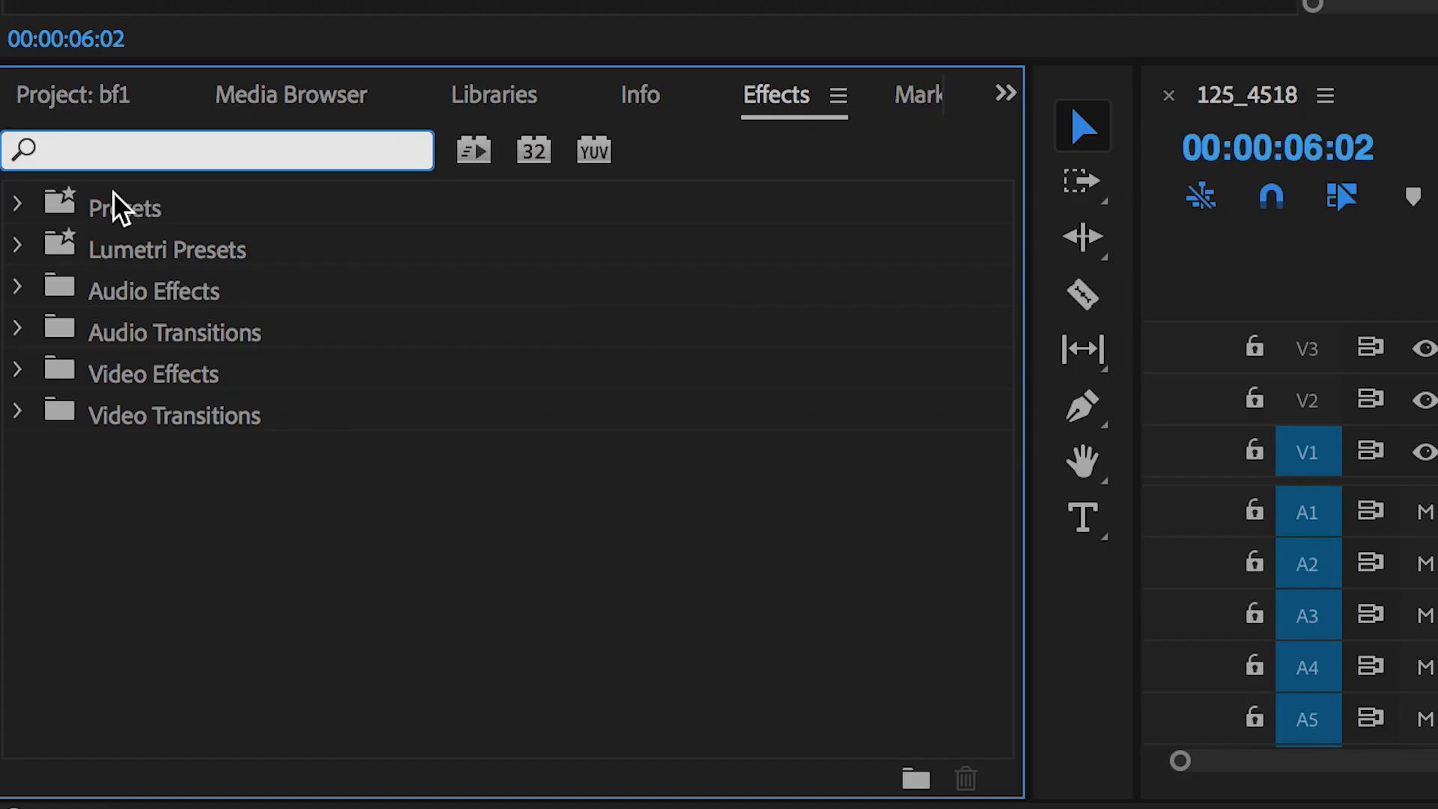
Apply Levels to clip 125_4518.MXF with RGB black input 42 and white input 138.
{"action": "type", "text": "lev"}
{"action": "left_click_drag", "start_coordinate": [162, 450], "coordinate": [619, 435]}
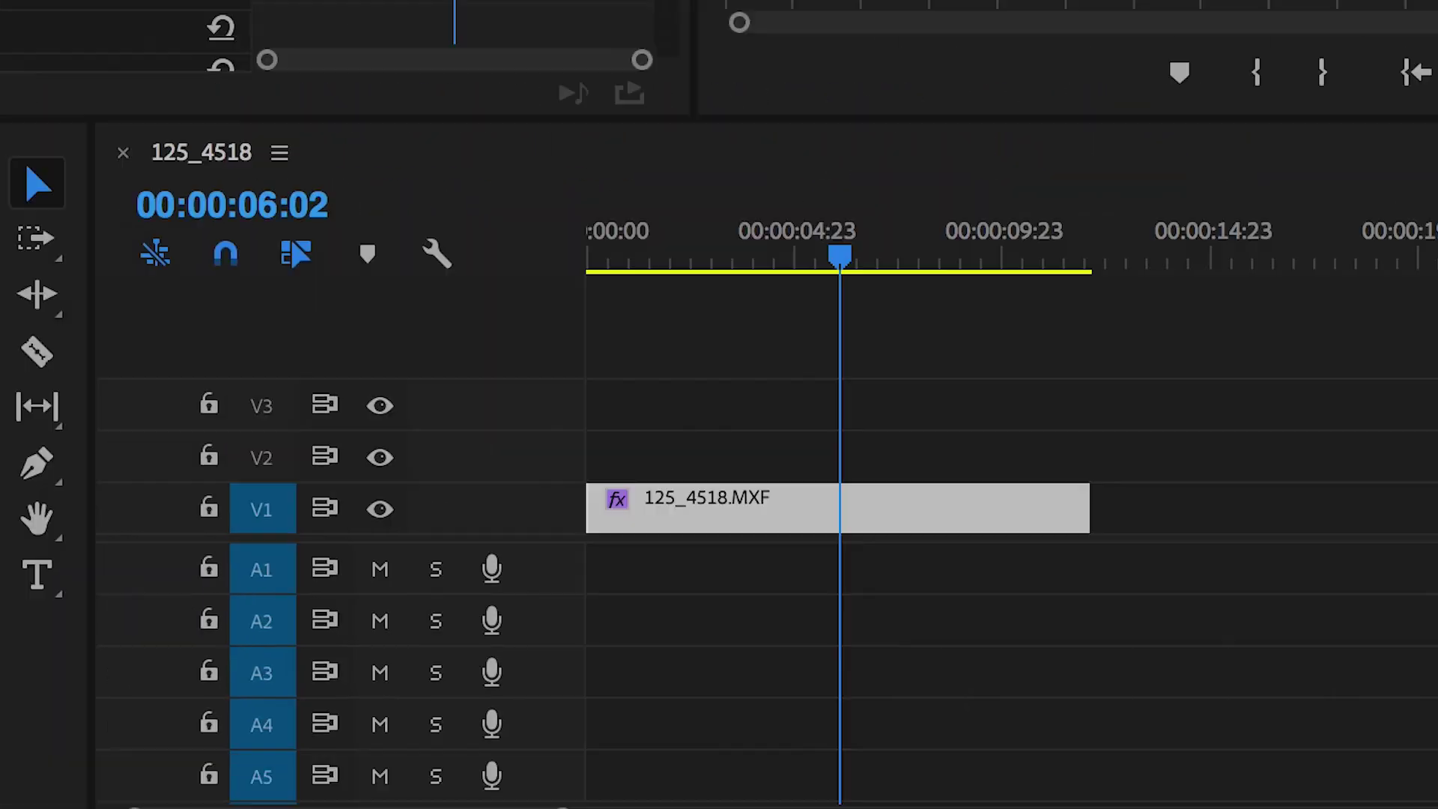
{"action": "mouse_move", "coordinate": [653, 240]}
{"action": "left_mouse_down"}
{"action": "mouse_move", "coordinate": [676, 240]}
{"action": "mouse_move", "coordinate": [663, 282]}
{"action": "mouse_move", "coordinate": [590, 282]}
{"action": "mouse_move", "coordinate": [667, 240]}
{"action": "left_mouse_up"}
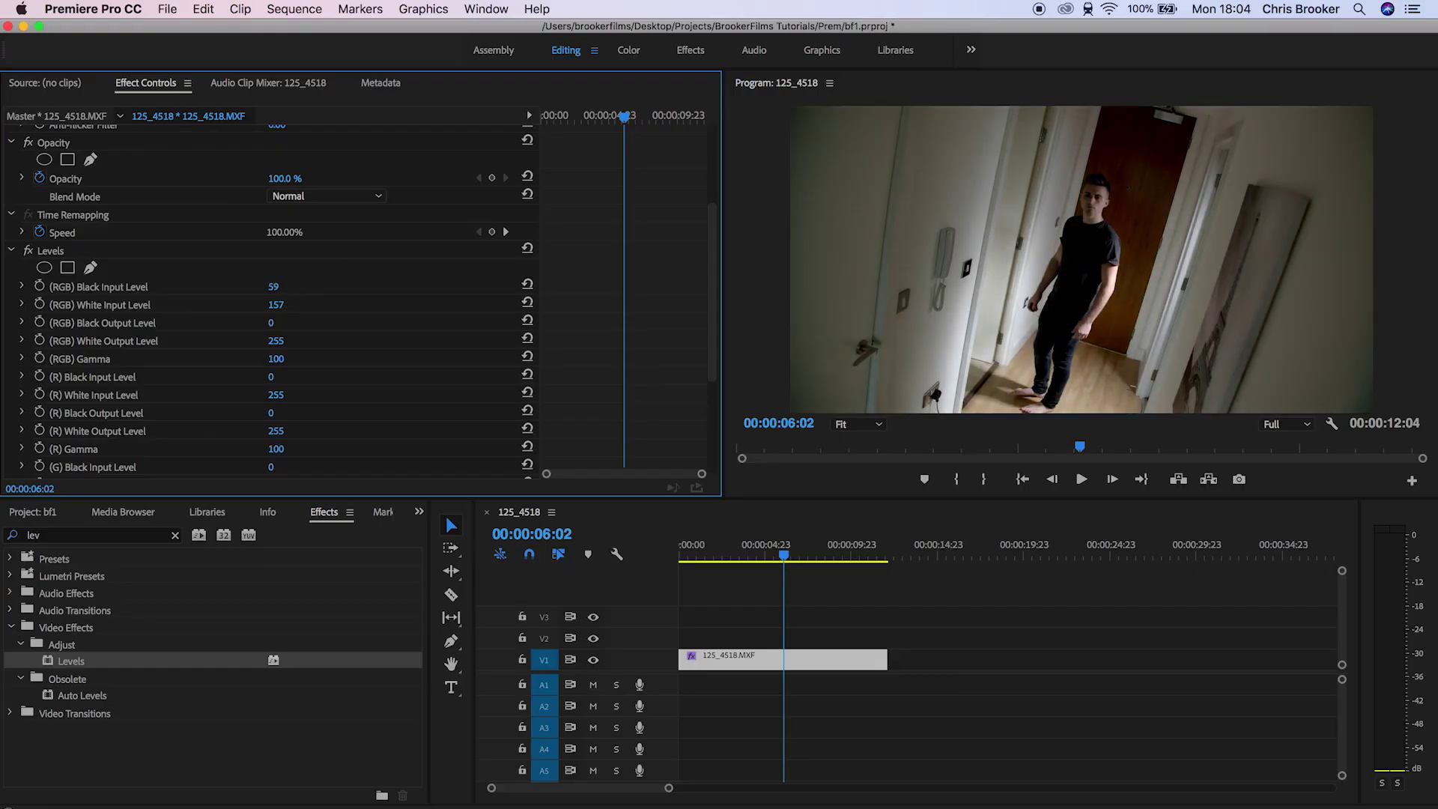
{"action": "left_click_drag", "start_coordinate": [292, 287], "coordinate": [270, 298]}
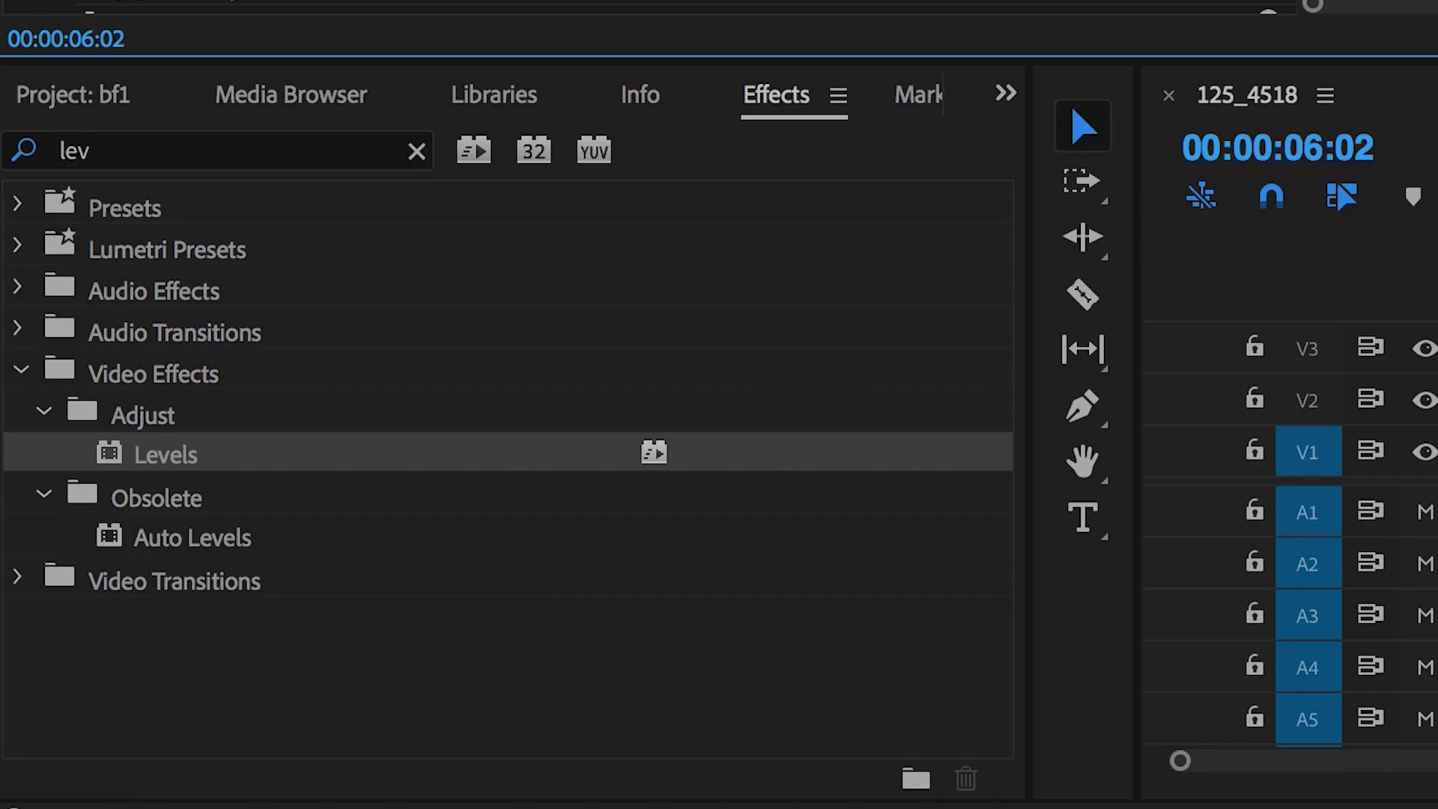
{"action": "left_click", "coordinate": [266, 142]}
Apply Tint to the clip and map black to a very dark blue.
{"action": "key", "text": "BackSpace"}
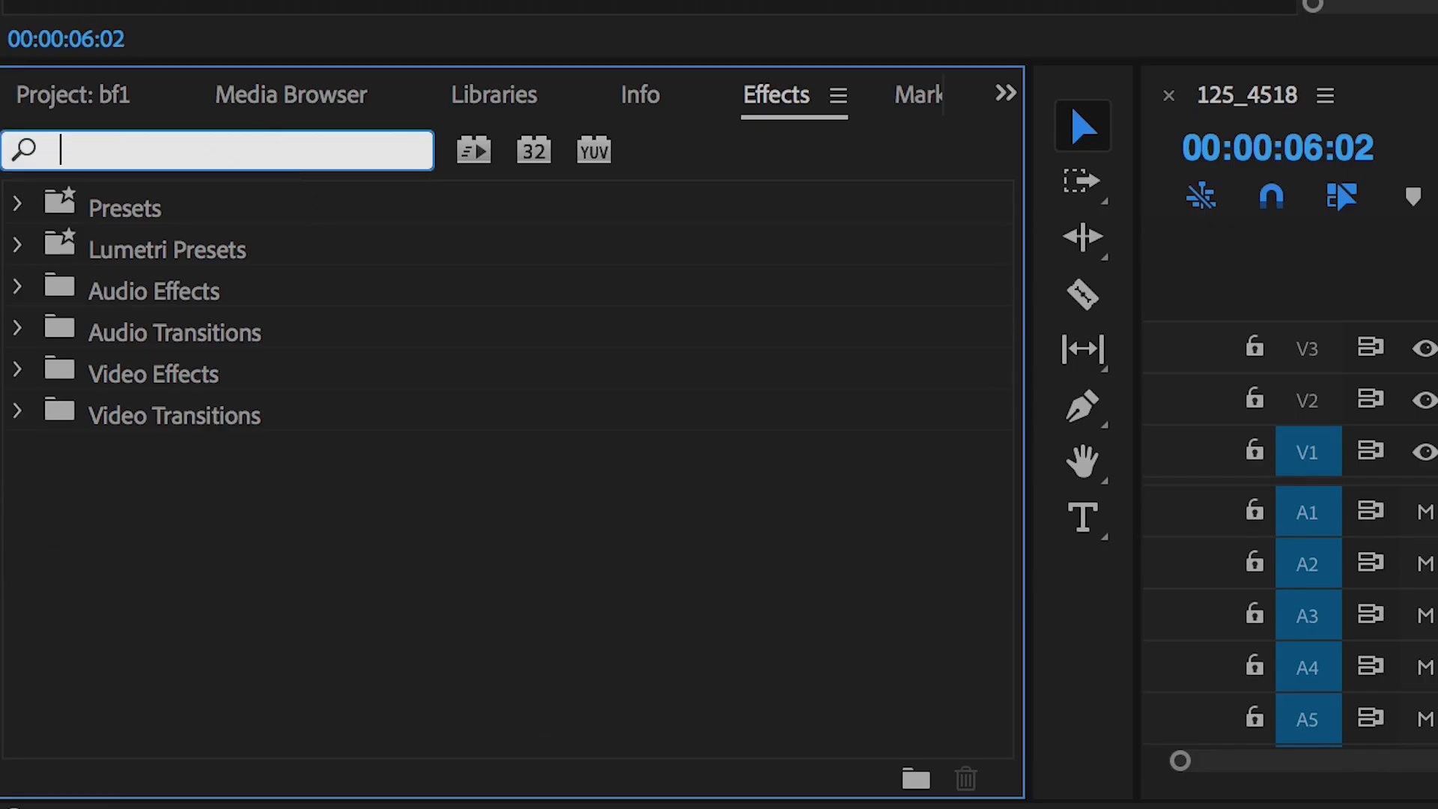
{"action": "type", "text": "tint"}
{"action": "left_click_drag", "start_coordinate": [153, 454], "coordinate": [443, 0]}
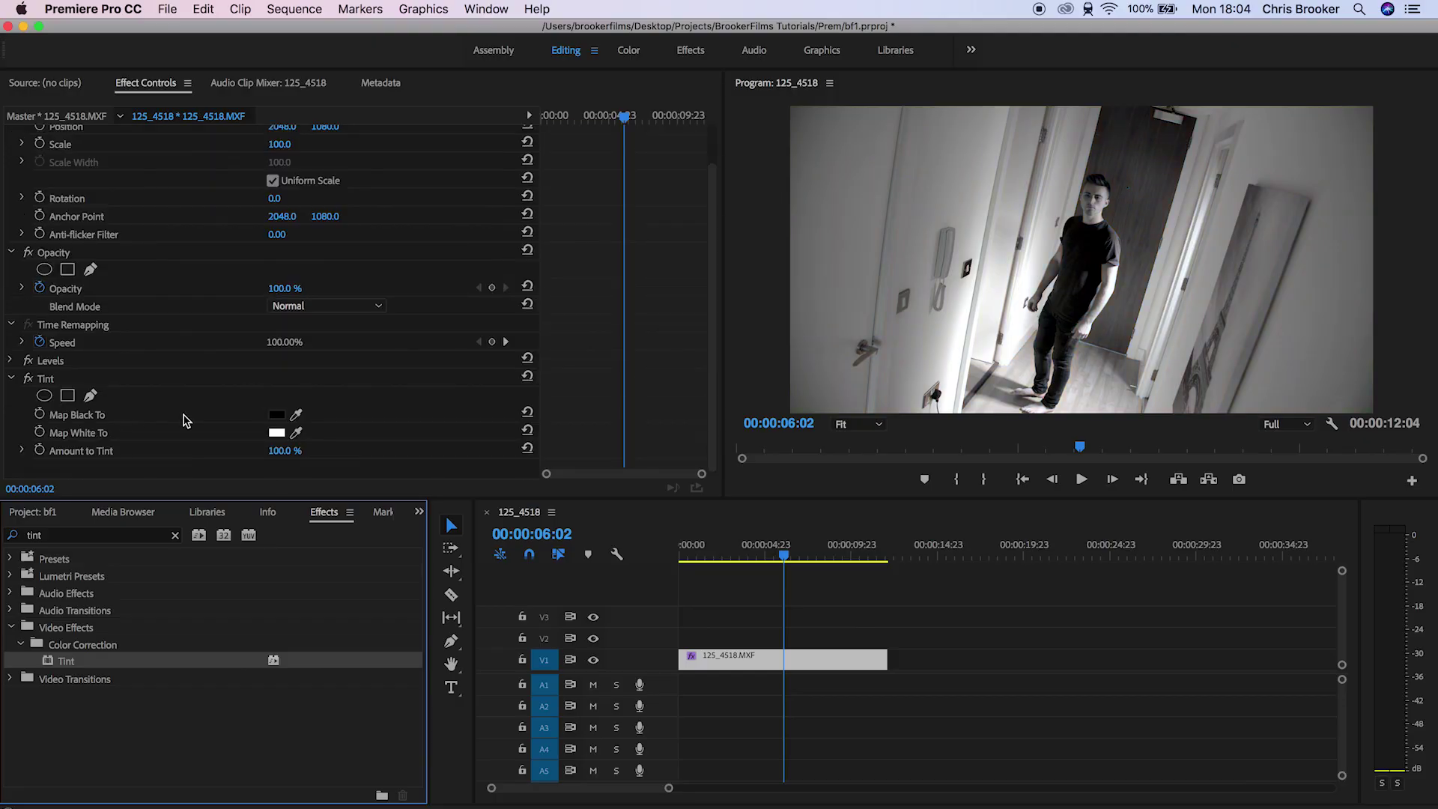
{"action": "left_click", "coordinate": [276, 415]}
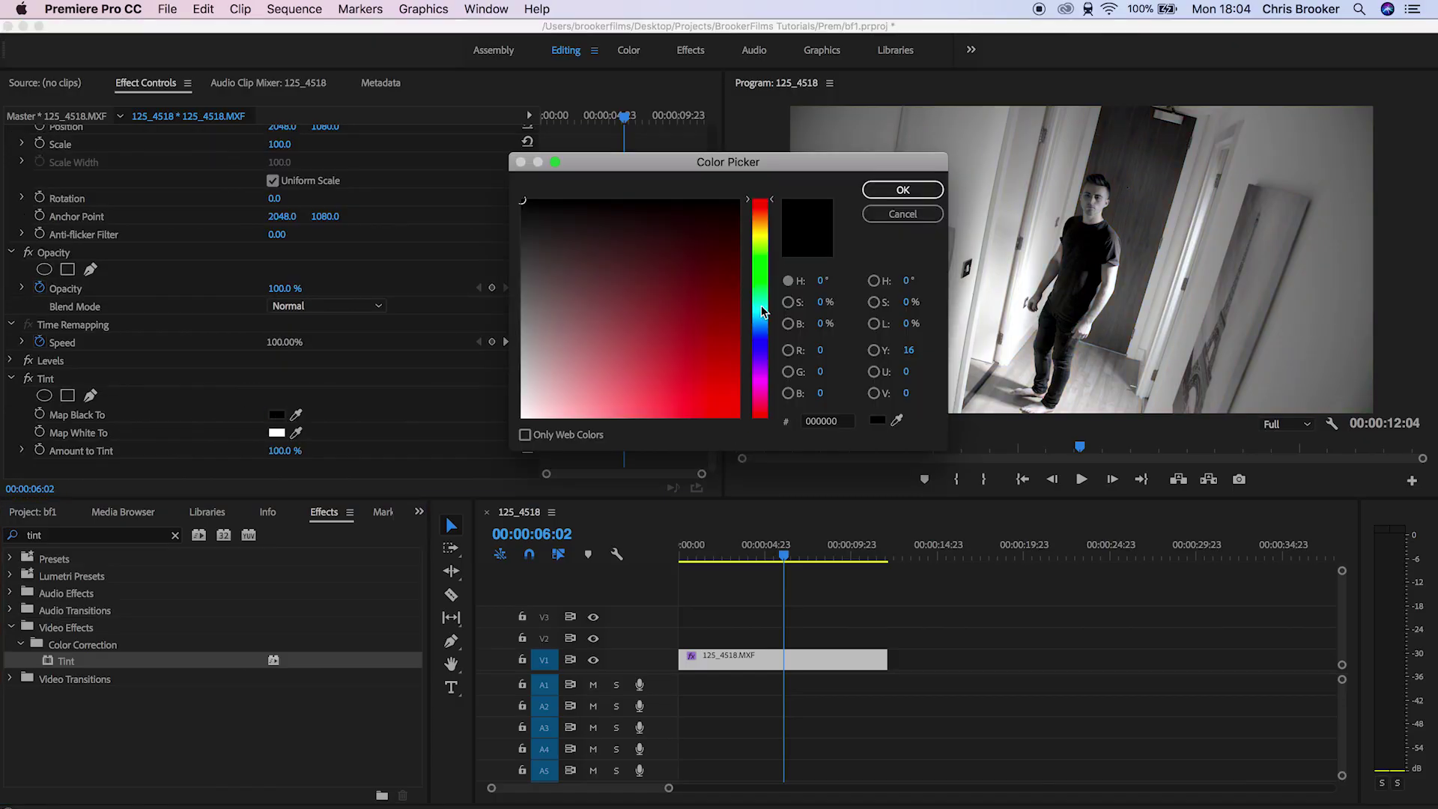
{"action": "left_click", "coordinate": [760, 345]}
{"action": "left_click", "coordinate": [653, 210]}
{"action": "left_click", "coordinate": [873, 193]}
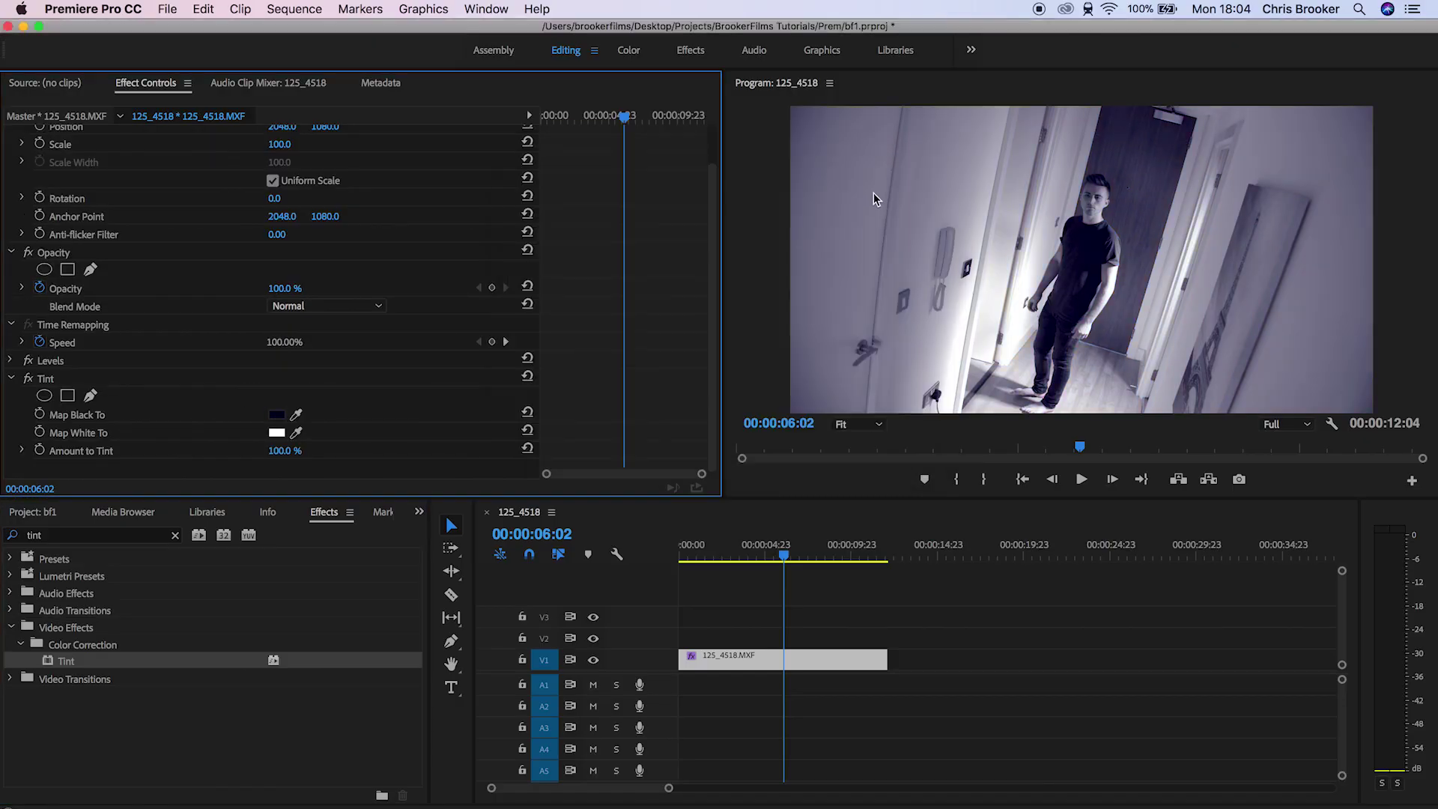
Map Tint's white to blue 656FFF and lower Amount to Tint to about 44%.
{"action": "left_click", "coordinate": [274, 433]}
{"action": "left_click_drag", "start_coordinate": [761, 301], "coordinate": [762, 342]}
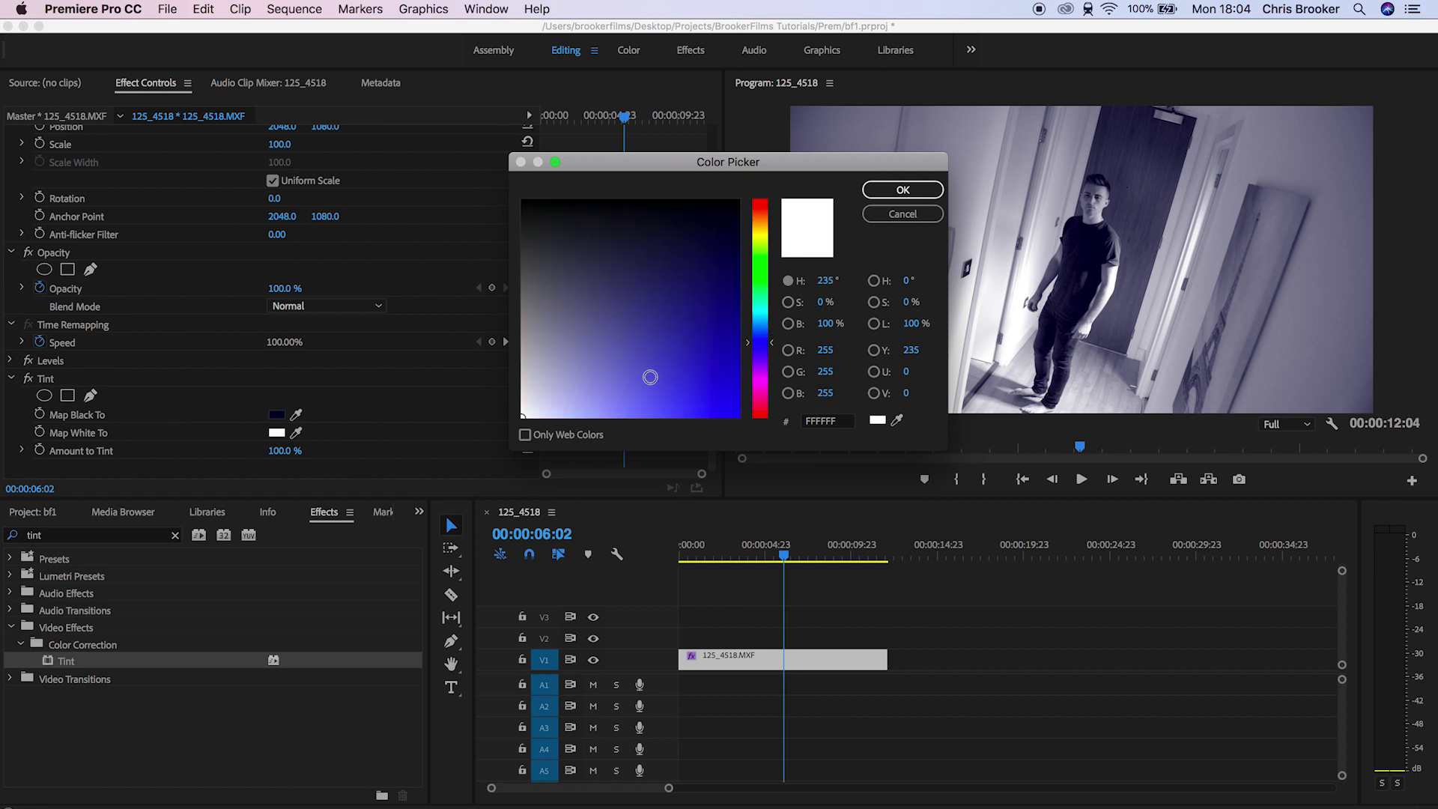
{"action": "left_click_drag", "start_coordinate": [650, 378], "coordinate": [653, 436]}
{"action": "left_click", "coordinate": [903, 191]}
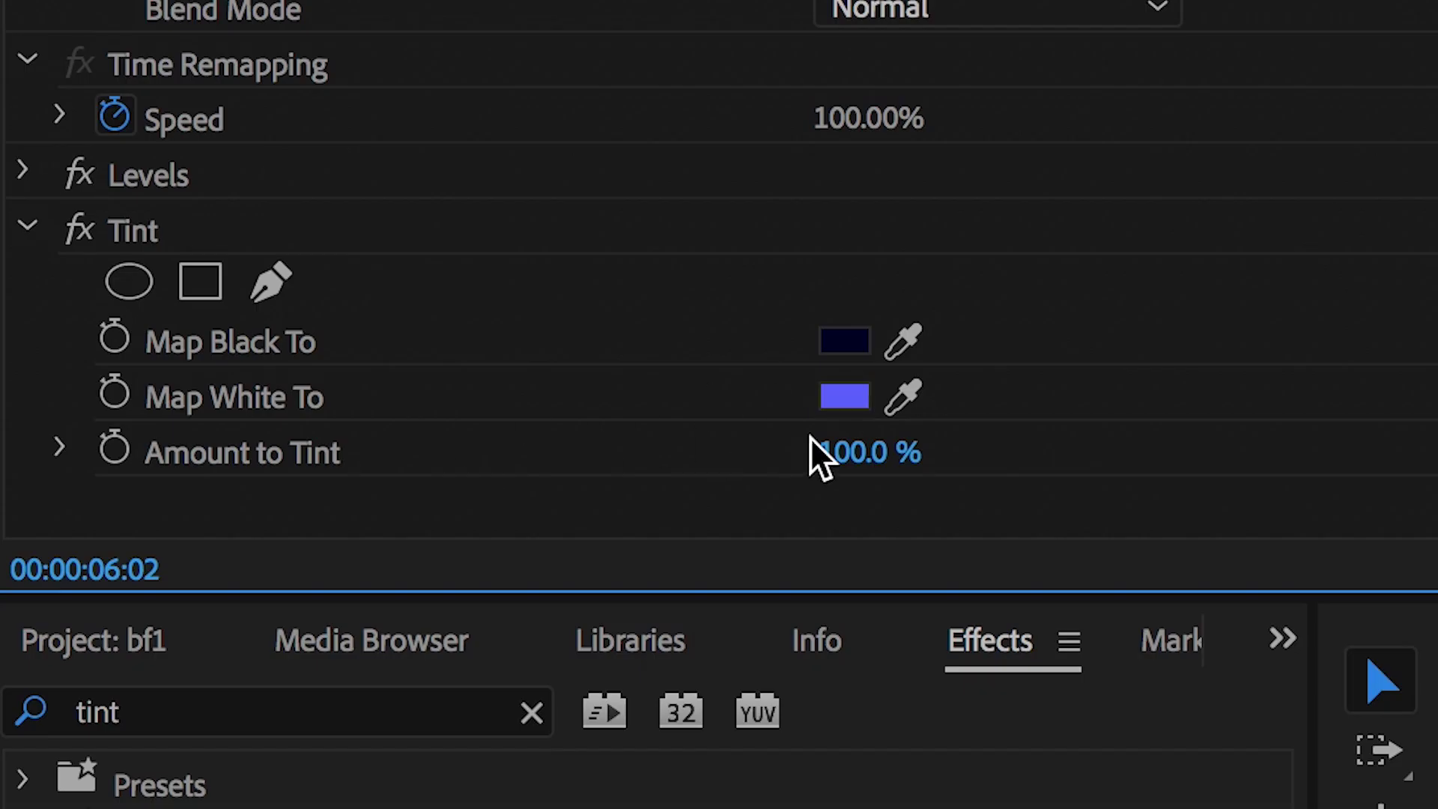
{"action": "left_click_drag", "start_coordinate": [269, 451], "coordinate": [234, 450]}
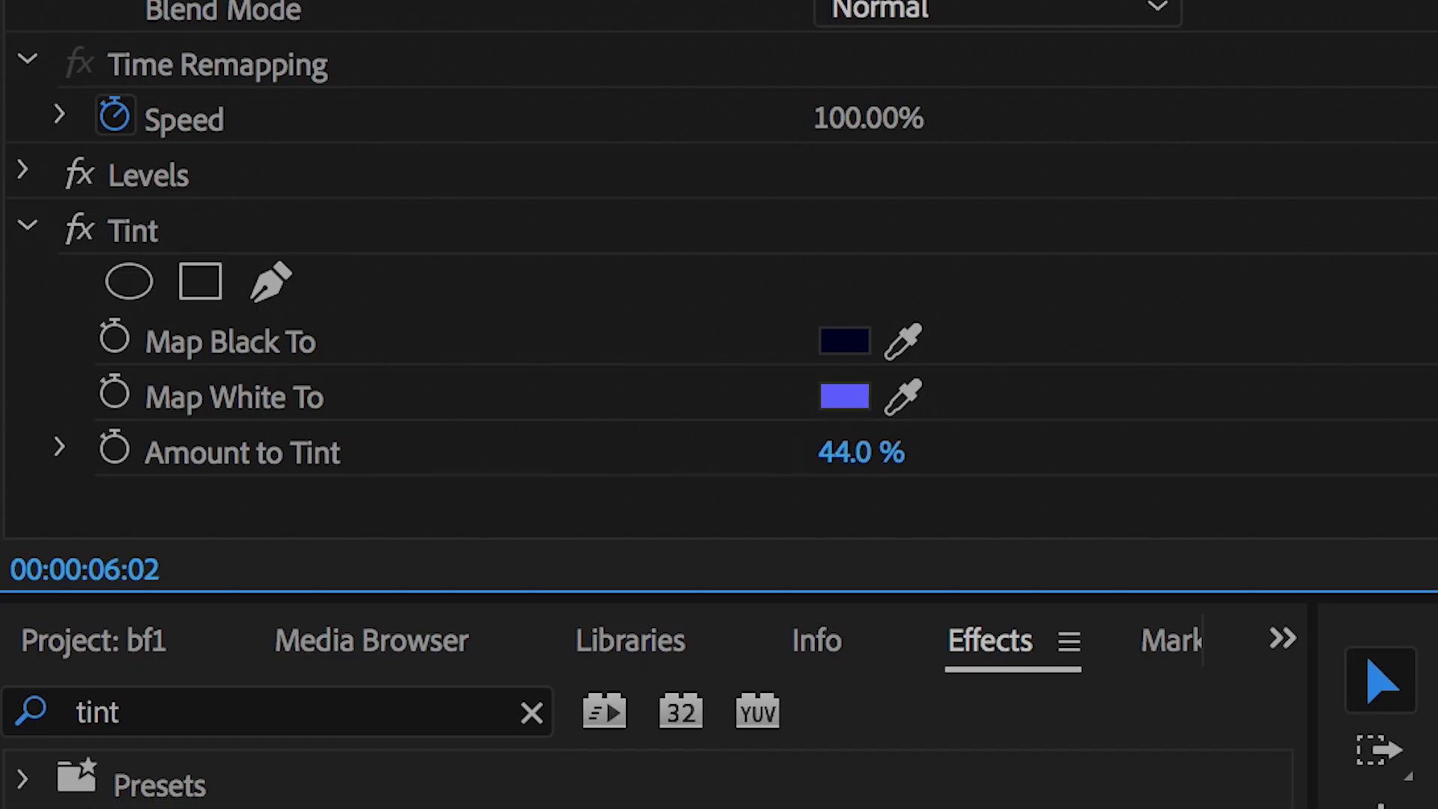
{"action": "left_click", "coordinate": [27, 226]}
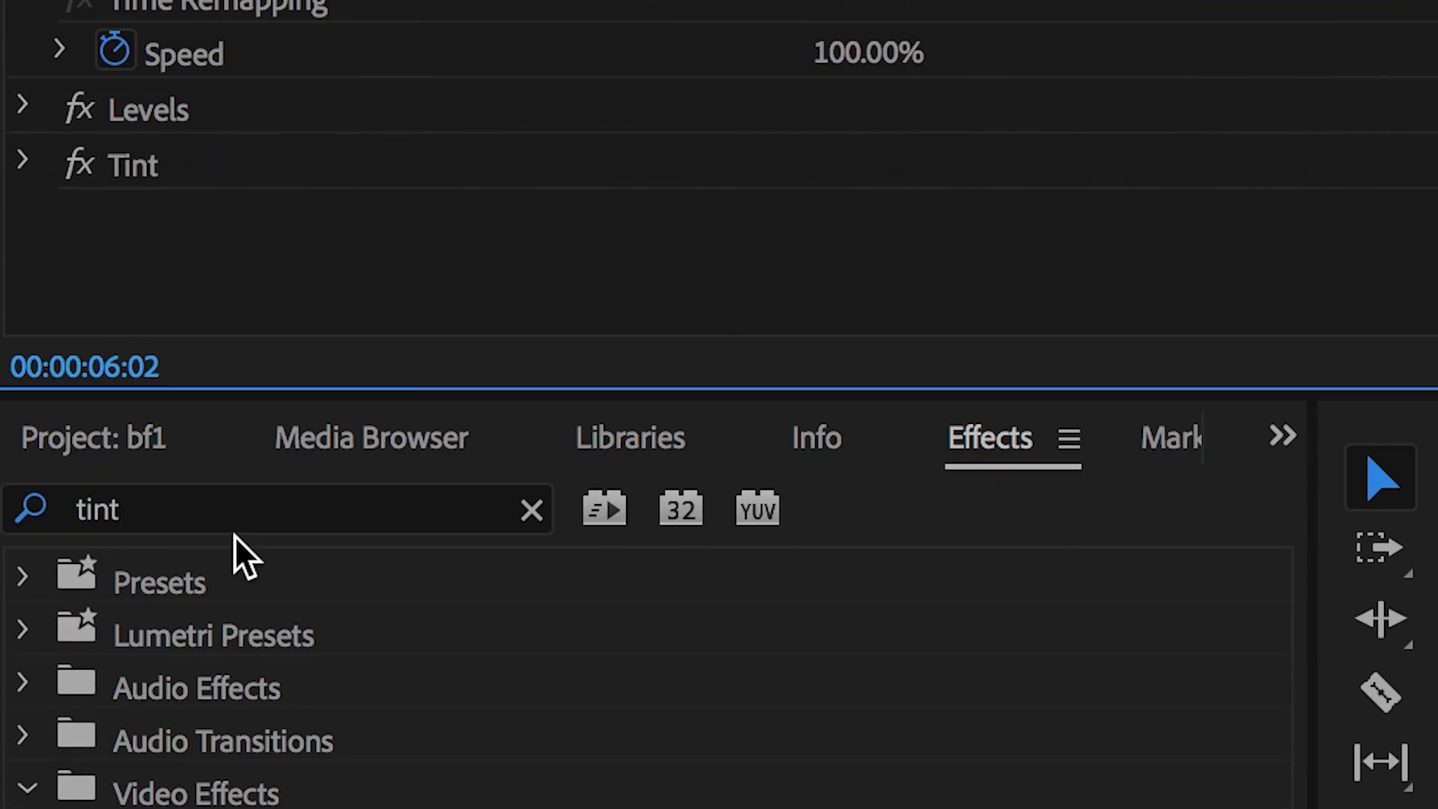
Add a second Levels below Tint: RGB white input 226, green black 19, blue gamma 140, lower RGB gamma.
{"action": "left_click", "coordinate": [219, 717]}
{"action": "type", "text": "lev"}
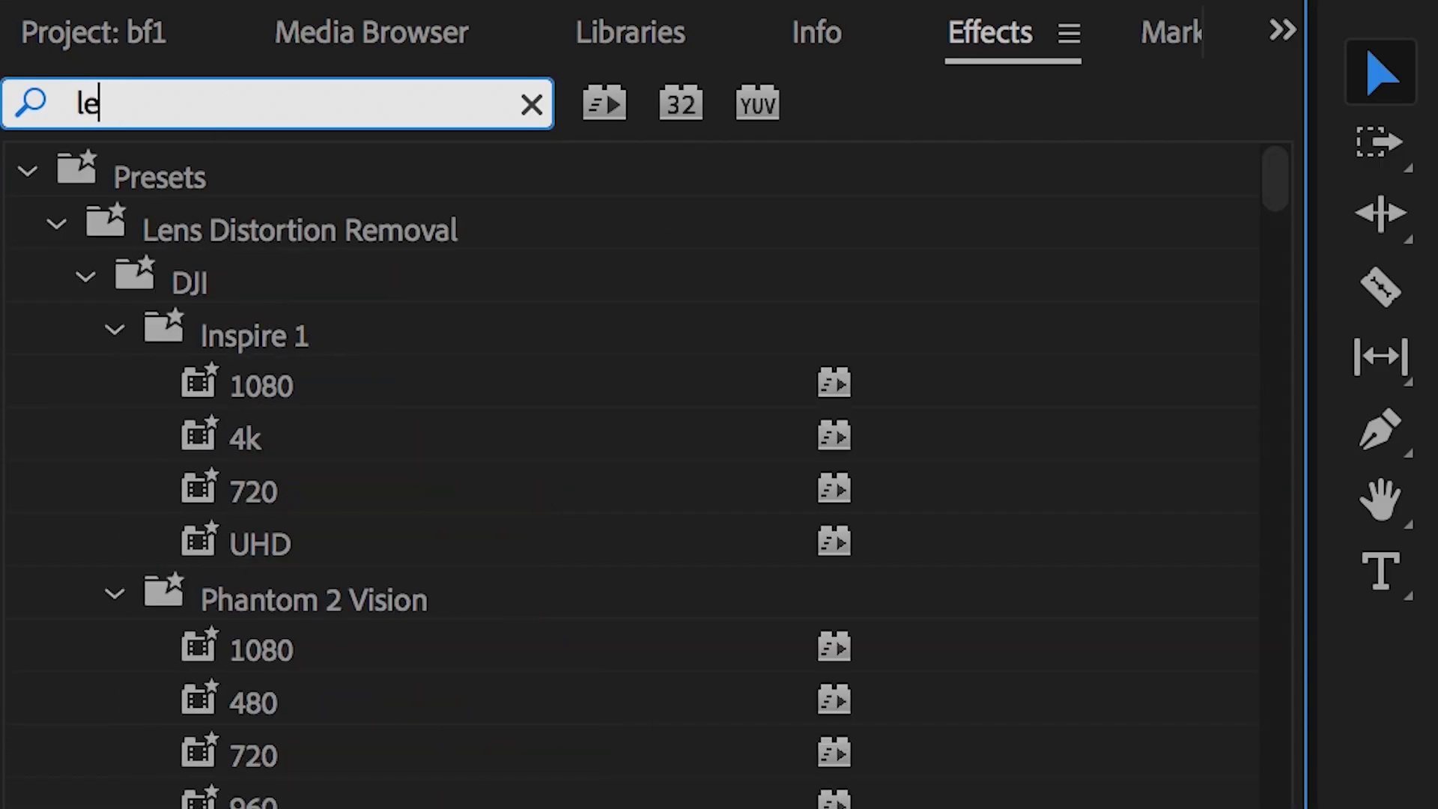
{"action": "left_click_drag", "start_coordinate": [212, 491], "coordinate": [236, 479]}
{"action": "scroll", "coordinate": [353, 334], "scroll_direction": "down", "scroll_amount": 10}
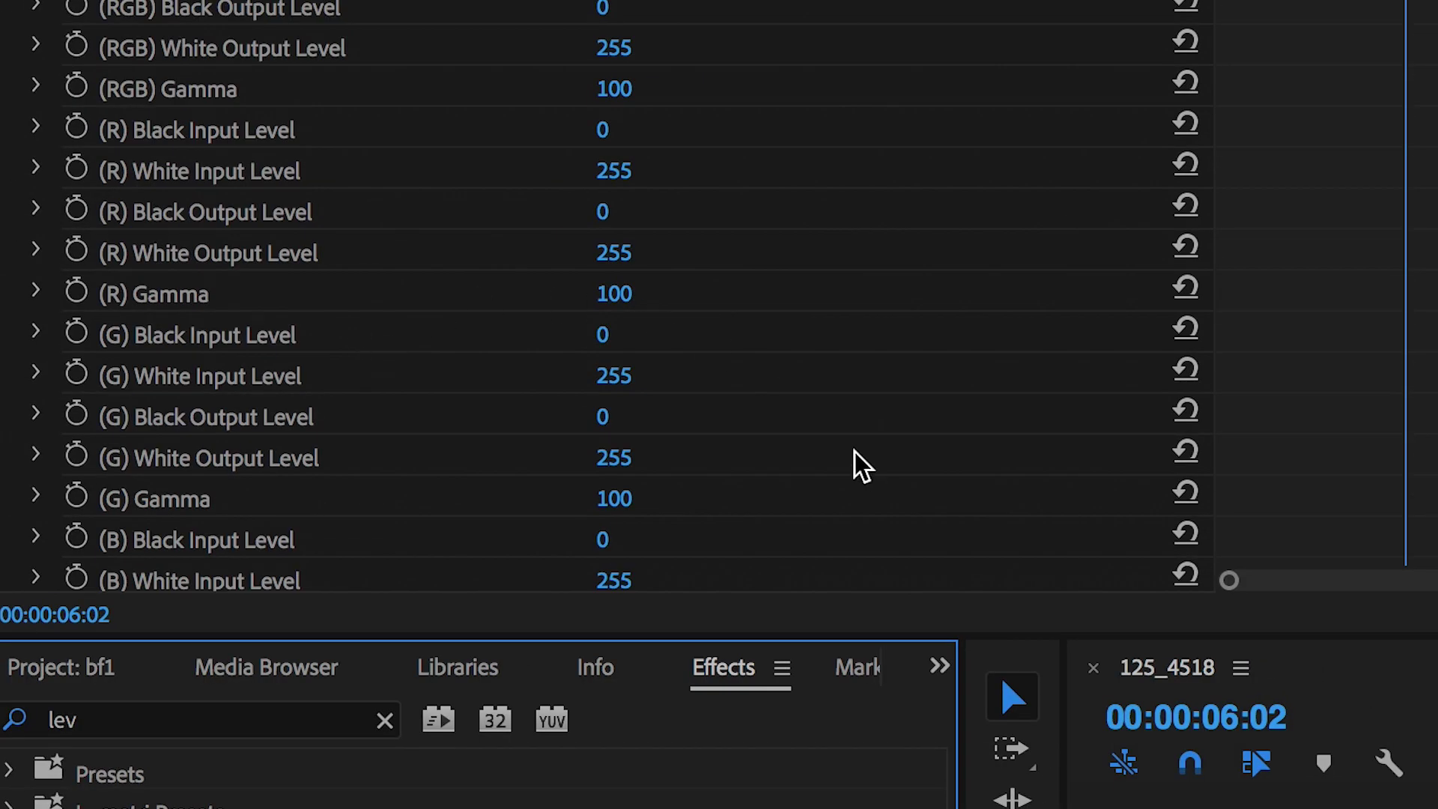
{"action": "scroll", "coordinate": [863, 472], "scroll_direction": "down", "scroll_amount": 3}
{"action": "left_click", "coordinate": [574, 397]}
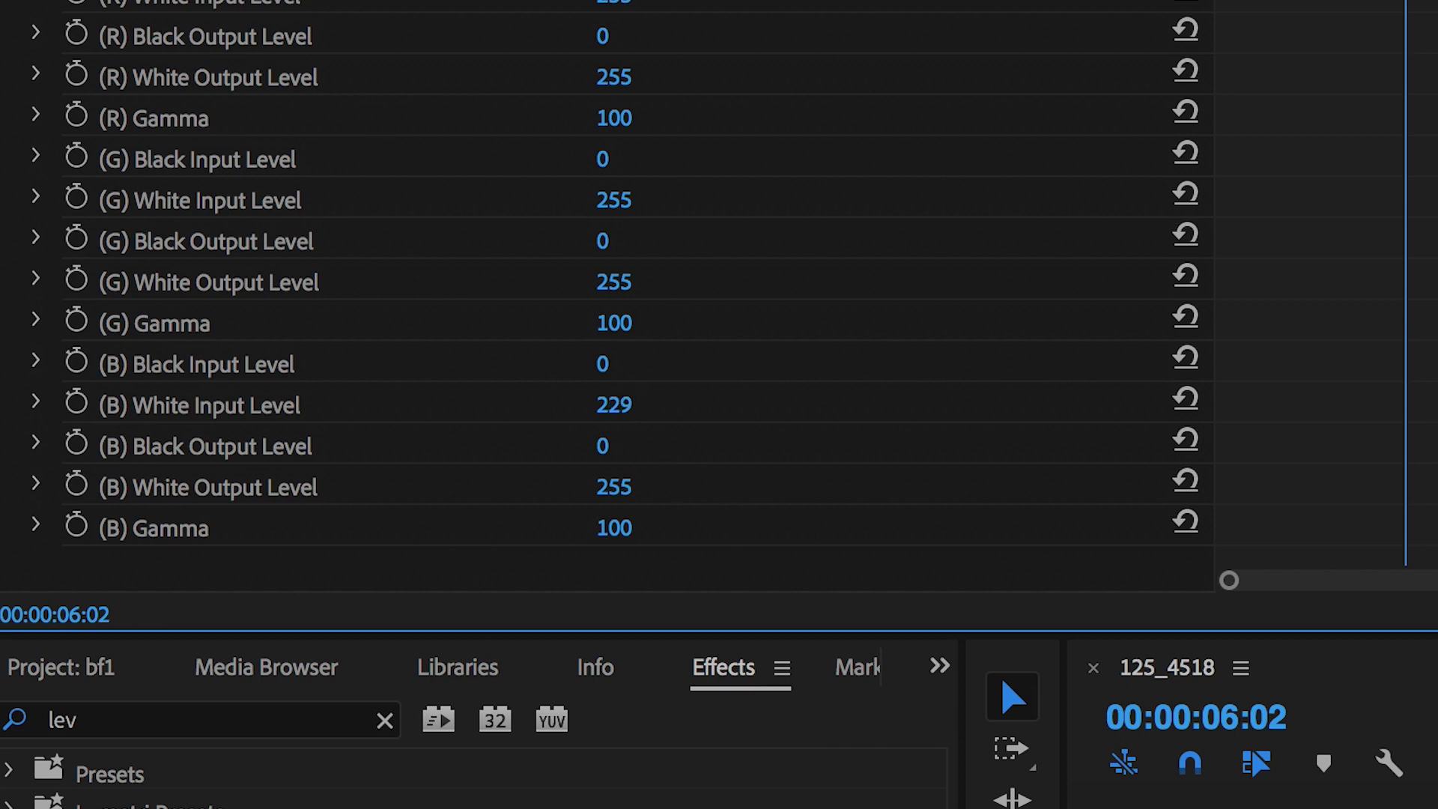
{"action": "left_click_drag", "start_coordinate": [602, 445], "coordinate": [632, 445]}
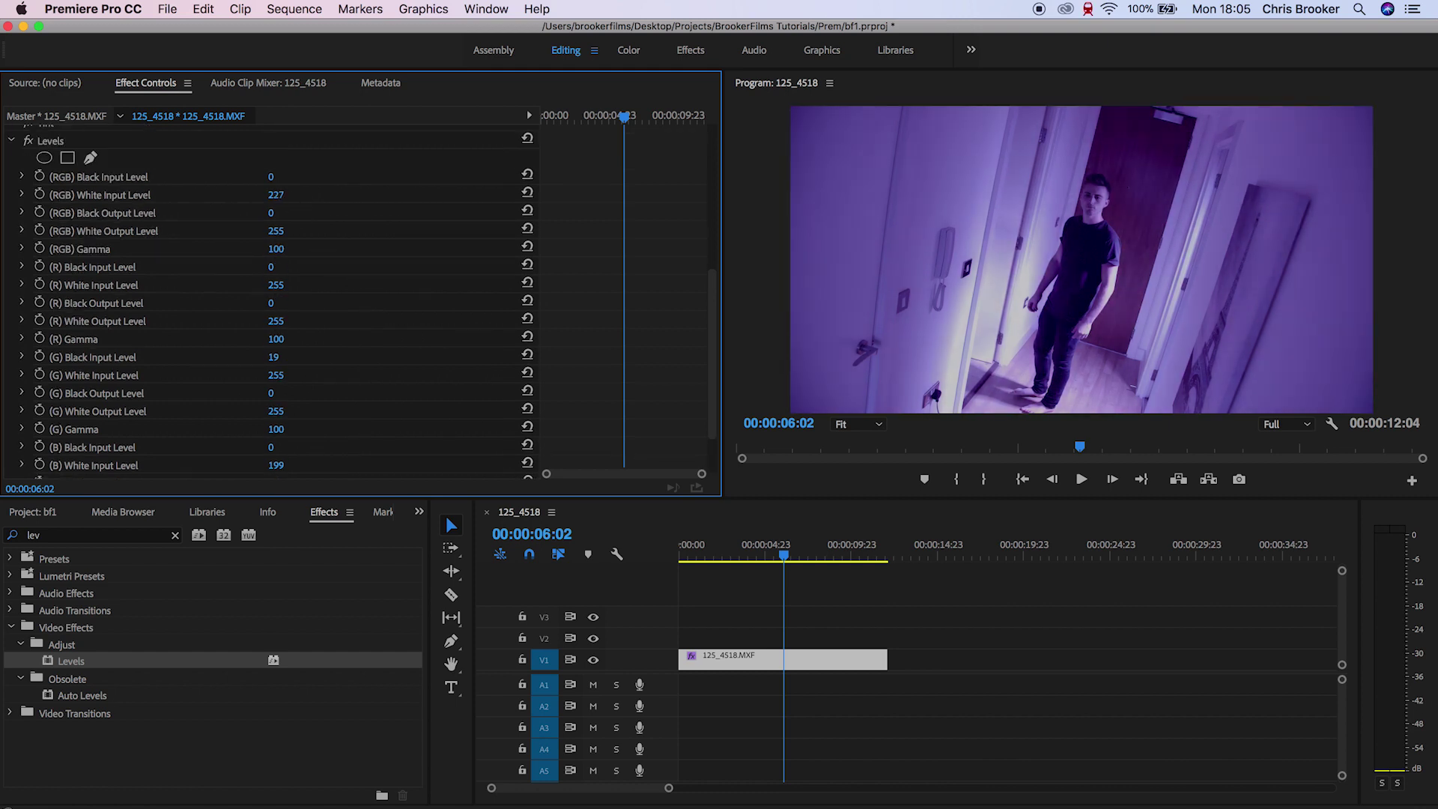
{"action": "scroll", "coordinate": [295, 394], "scroll_direction": "up", "scroll_amount": 5}
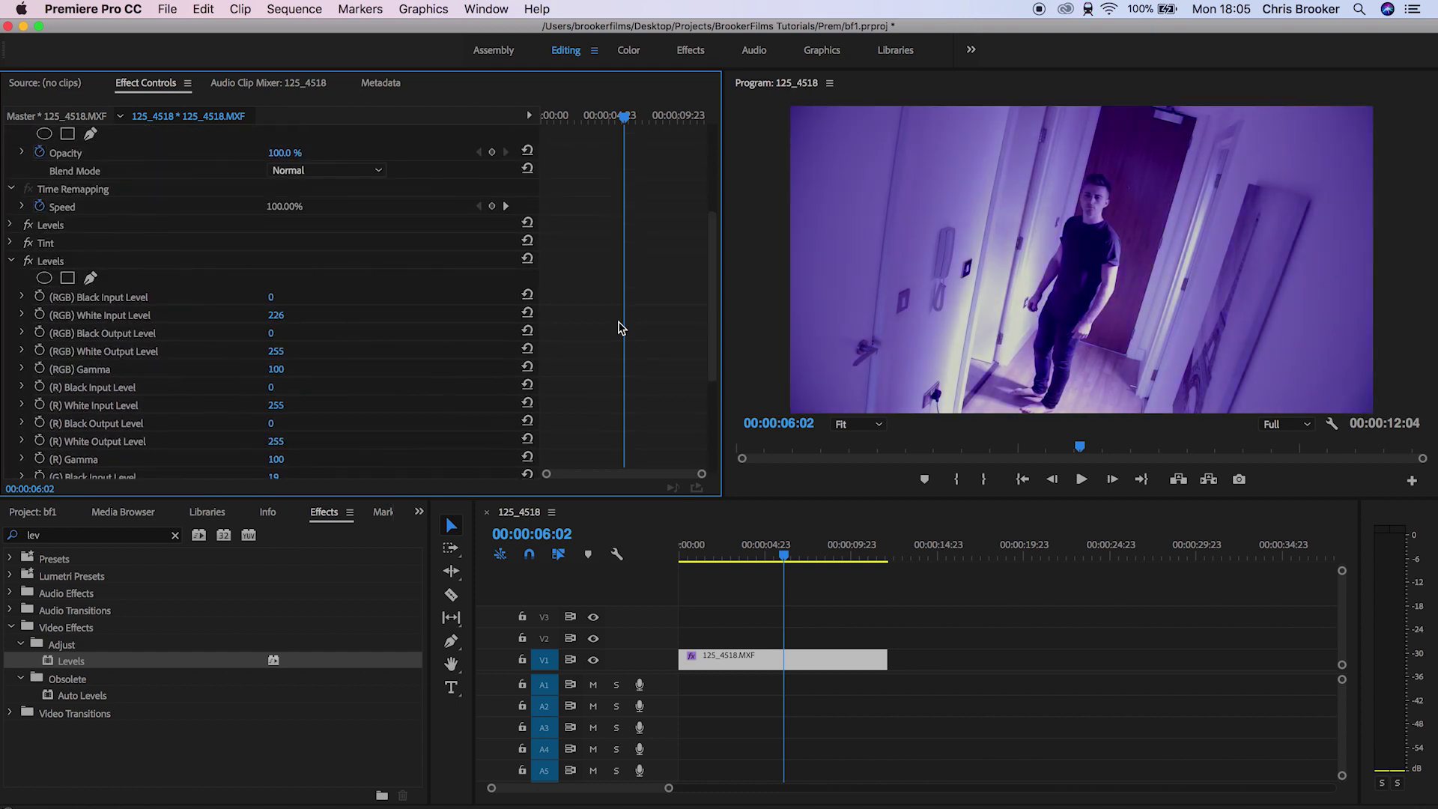
{"action": "left_click_drag", "start_coordinate": [279, 370], "coordinate": [265, 370]}
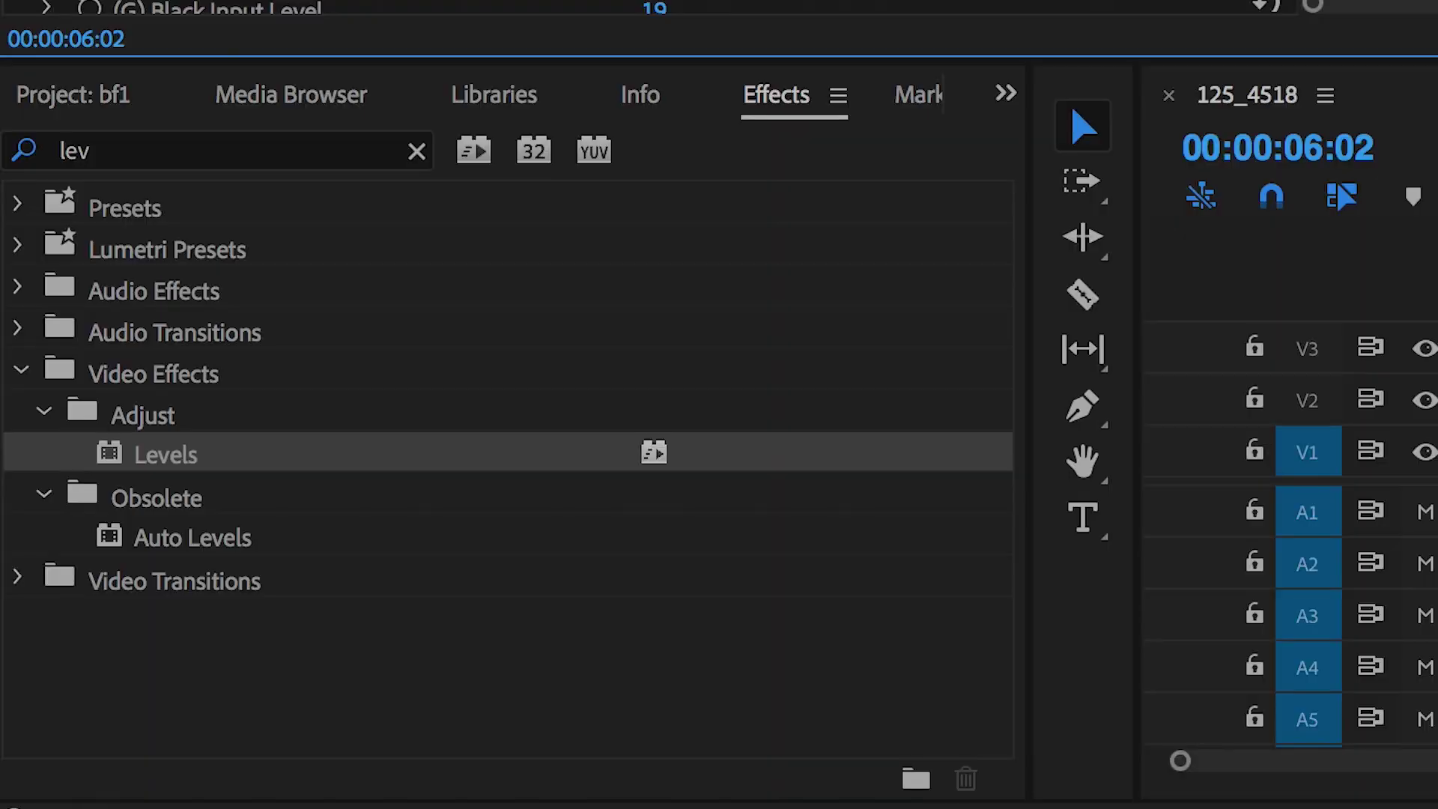
Add the Noise effect to the clip after the second Levels.
{"action": "left_click", "coordinate": [285, 153]}
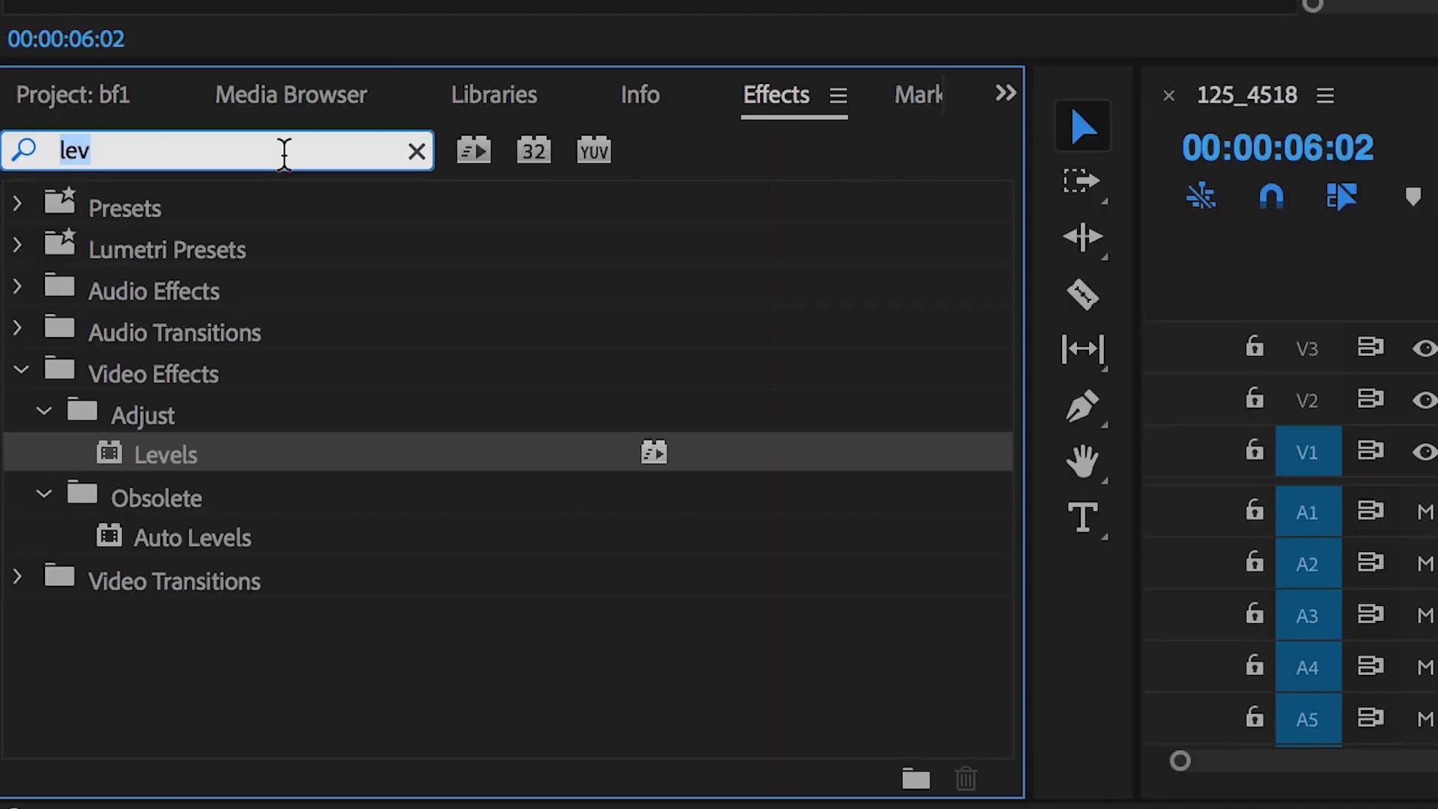
{"action": "type", "text": "noise"}
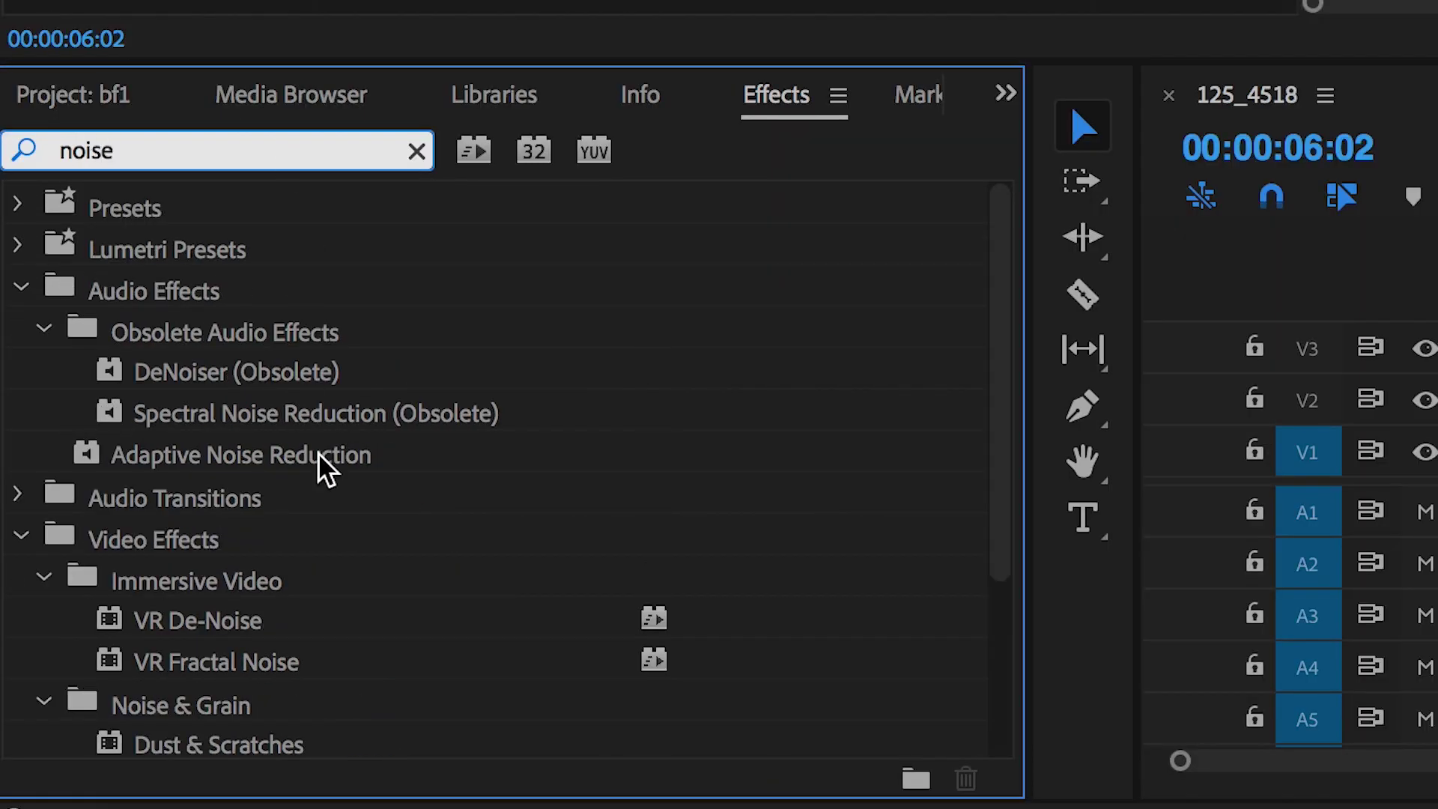
{"action": "scroll", "coordinate": [257, 600], "scroll_direction": "down", "scroll_amount": 3}
{"action": "left_click_drag", "start_coordinate": [177, 587], "coordinate": [207, 0]}
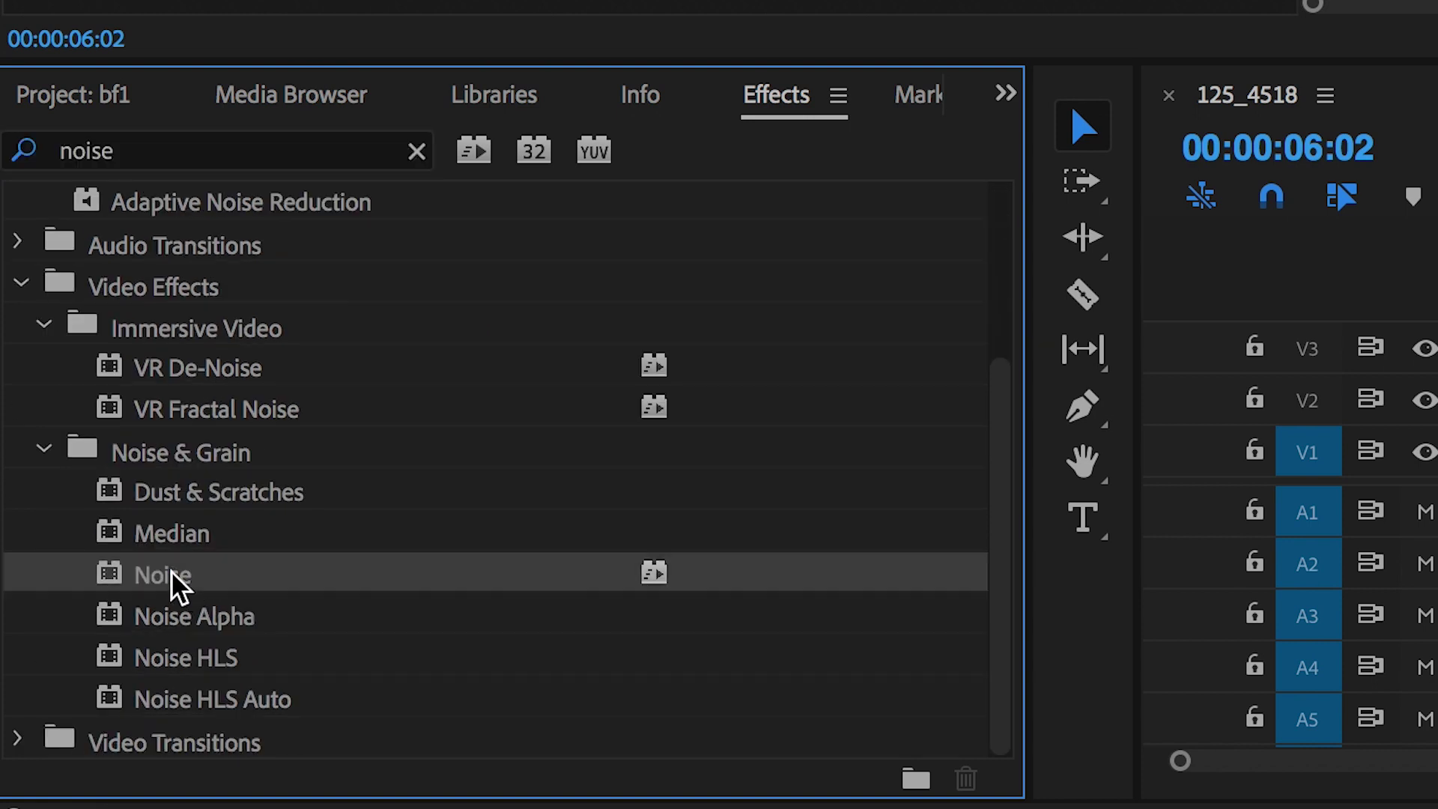
{"action": "left_click_drag", "start_coordinate": [202, 131], "coordinate": [204, 132]}
{"action": "scroll", "coordinate": [422, 303], "scroll_direction": "down", "scroll_amount": 5}
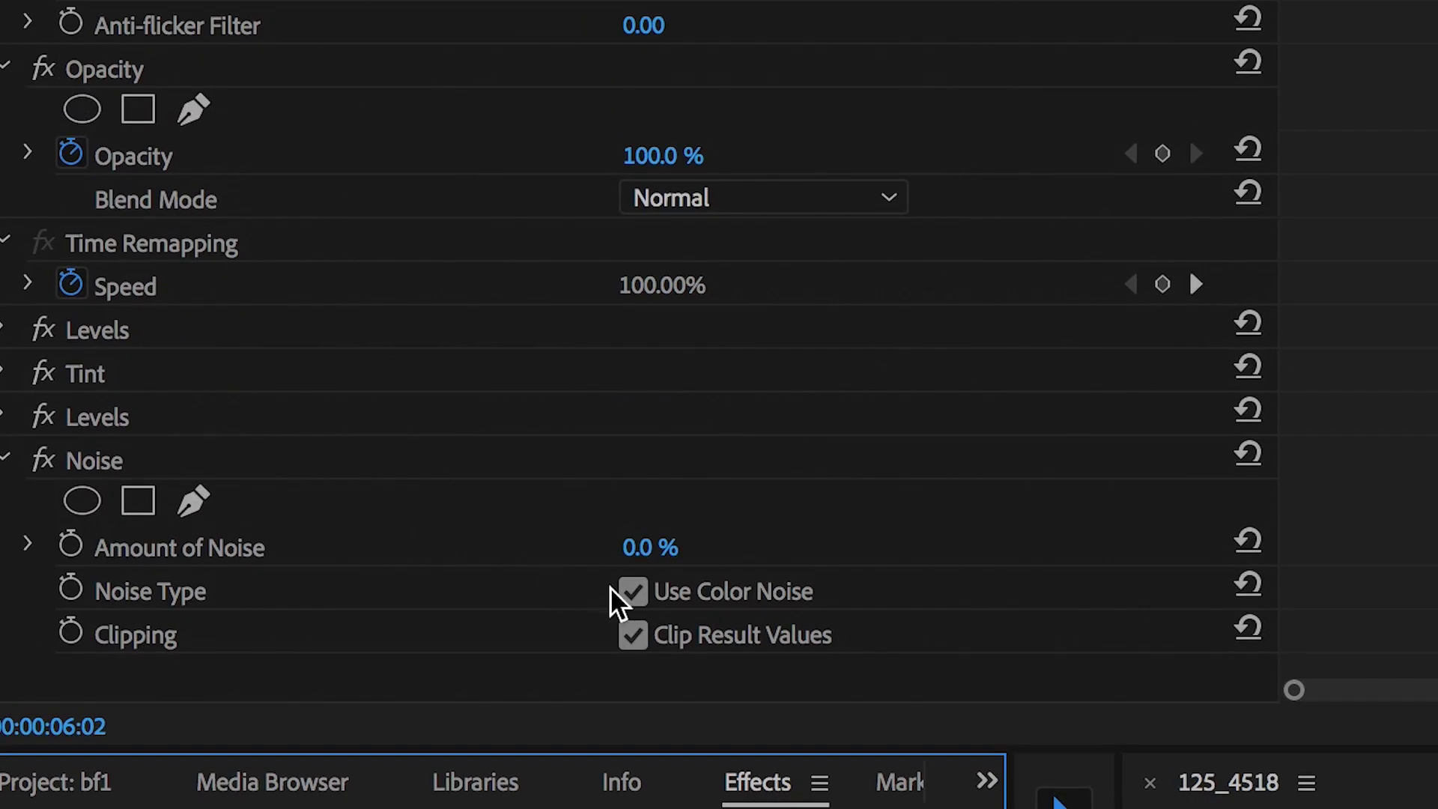
Turn off Use Color Noise, set Amount of Noise to 10, and play back the clip.
{"action": "left_click", "coordinate": [635, 595]}
{"action": "left_click", "coordinate": [651, 548]}
{"action": "type", "text": "10"}
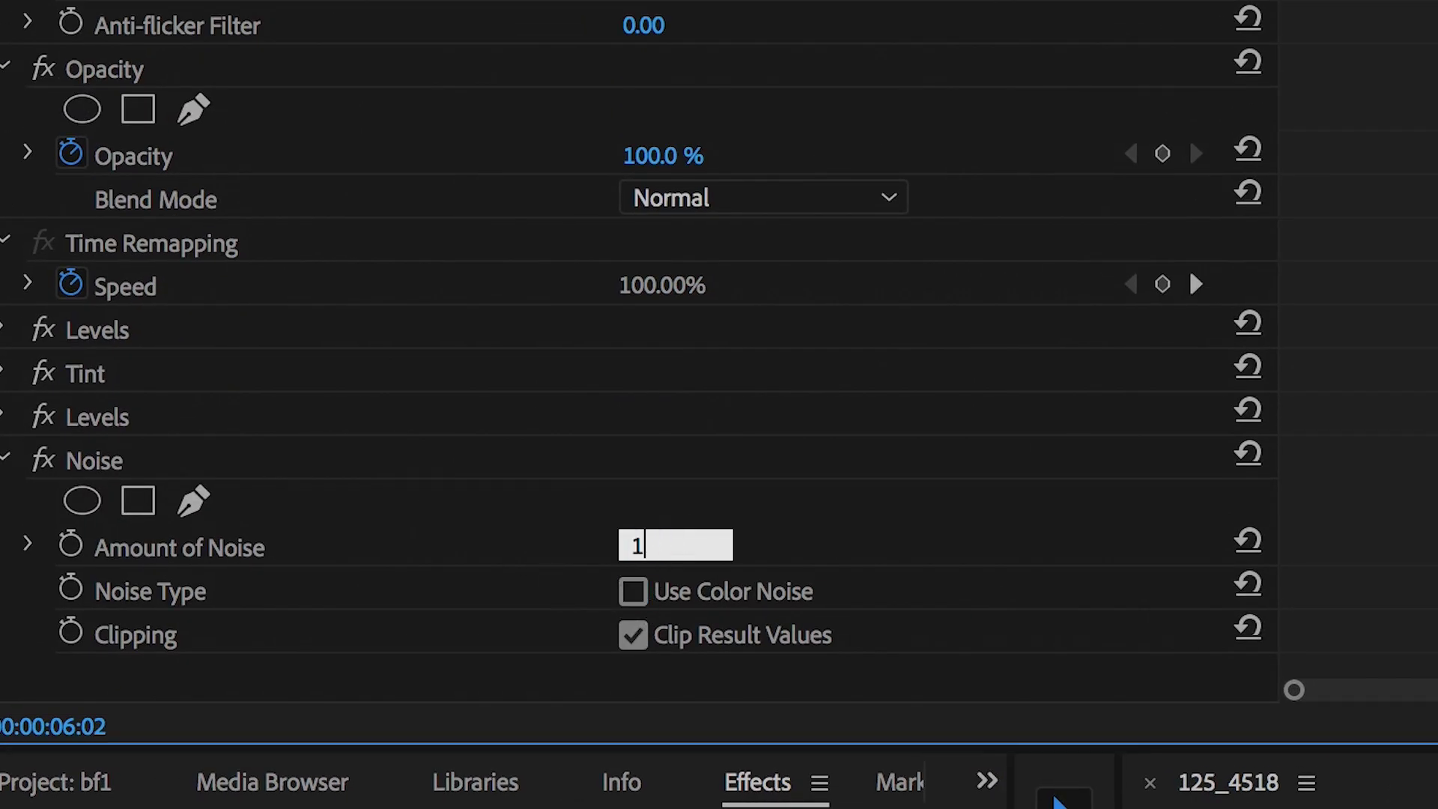
{"action": "key", "text": "Return"}
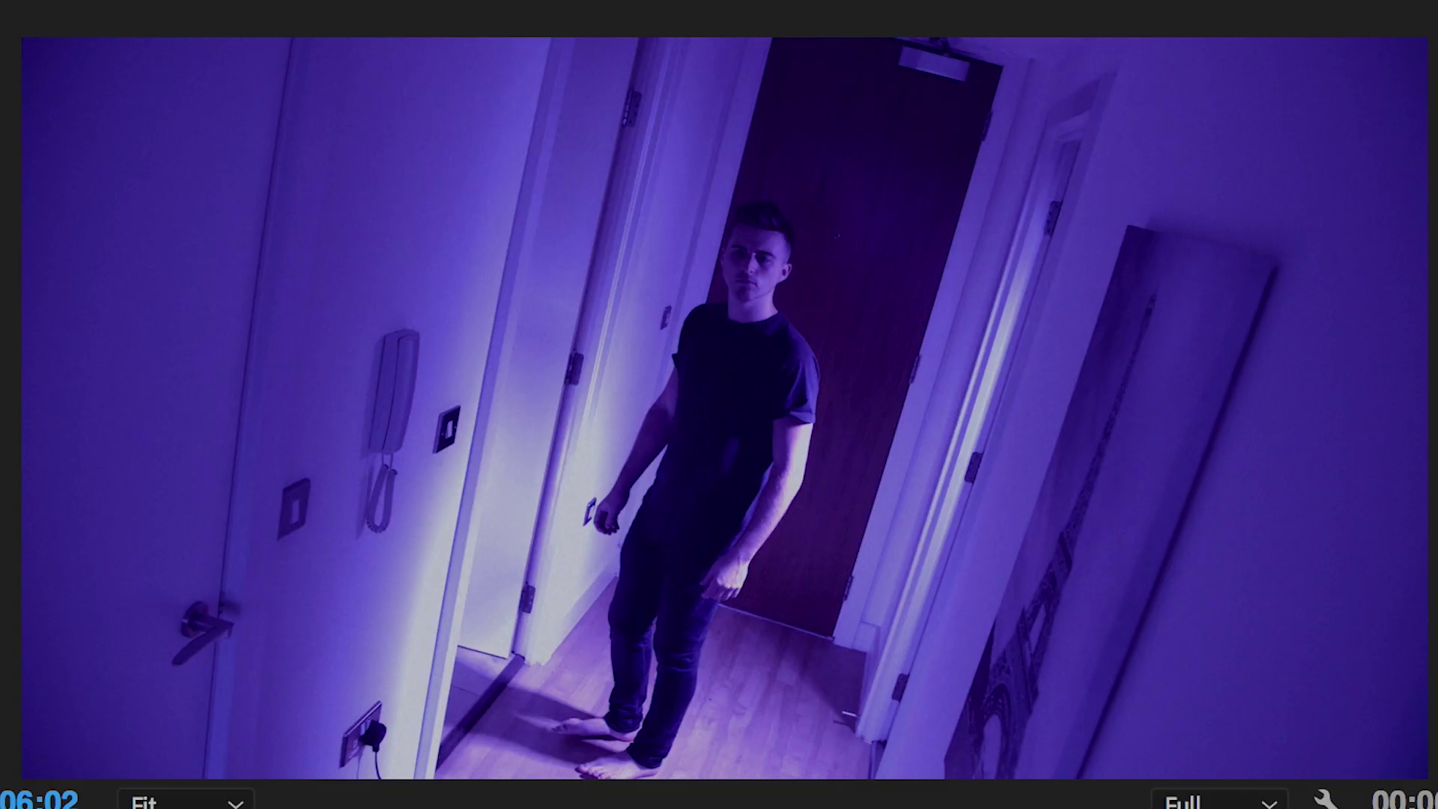
{"action": "key", "text": "space"}
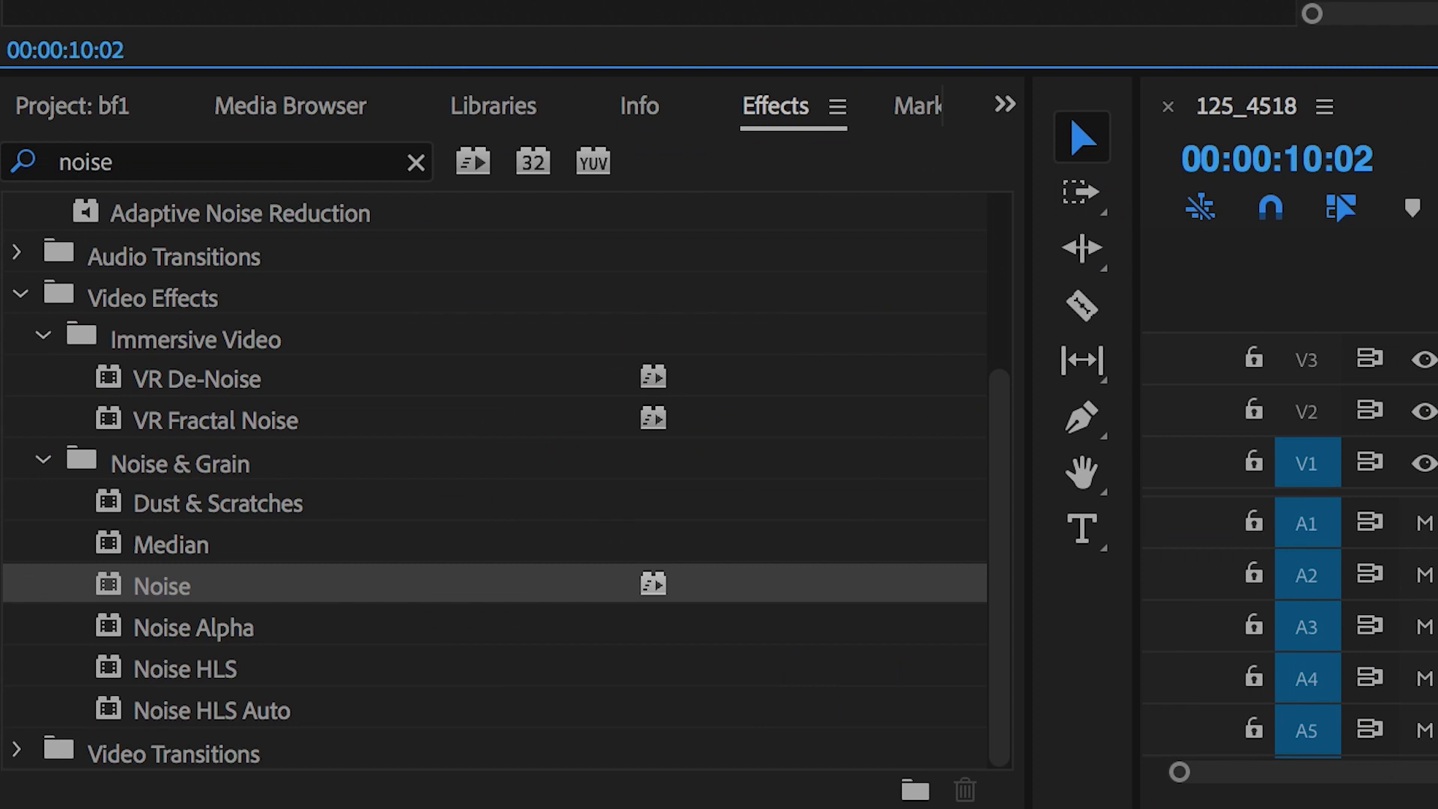
{"action": "left_click", "coordinate": [250, 164]}
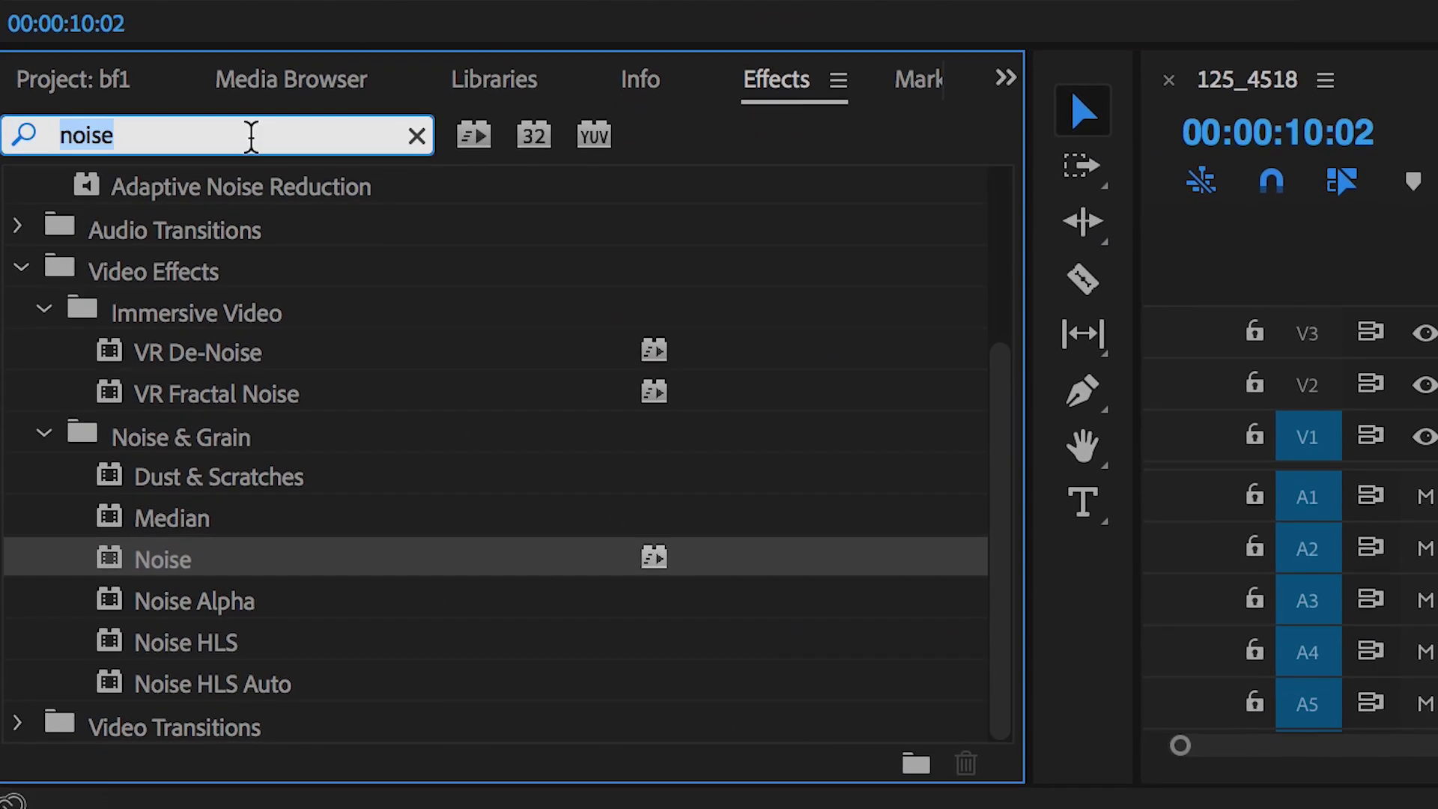
Apply Three-Way Color Corrector and shift its midtones and shadows colour balance, playhead at 00:00:05:12.
{"action": "type", "text": "three"}
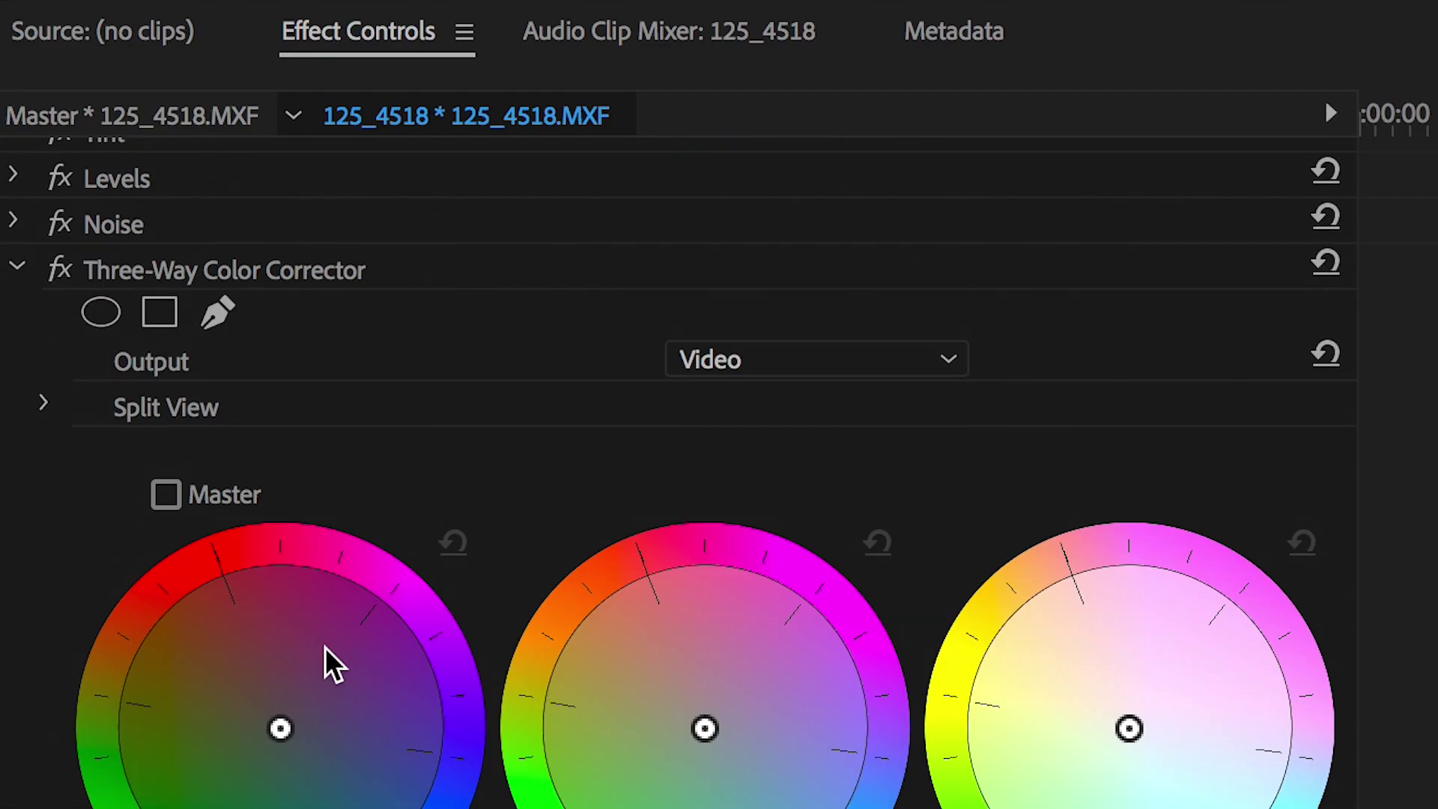
{"action": "scroll", "coordinate": [325, 648], "scroll_direction": "down", "scroll_amount": 4}
{"action": "left_click_drag", "start_coordinate": [706, 422], "coordinate": [736, 707]}
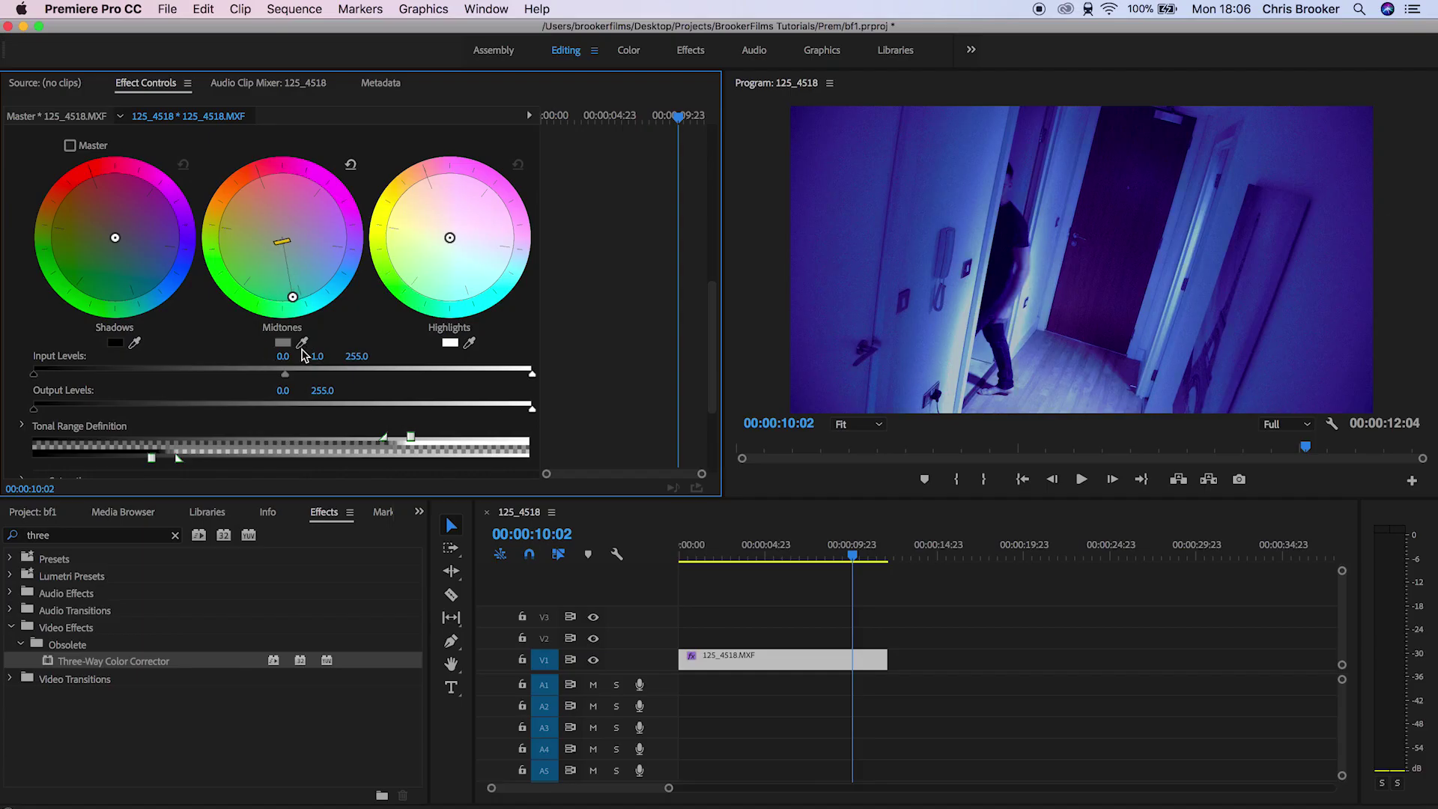
{"action": "left_click_drag", "start_coordinate": [840, 543], "coordinate": [787, 554]}
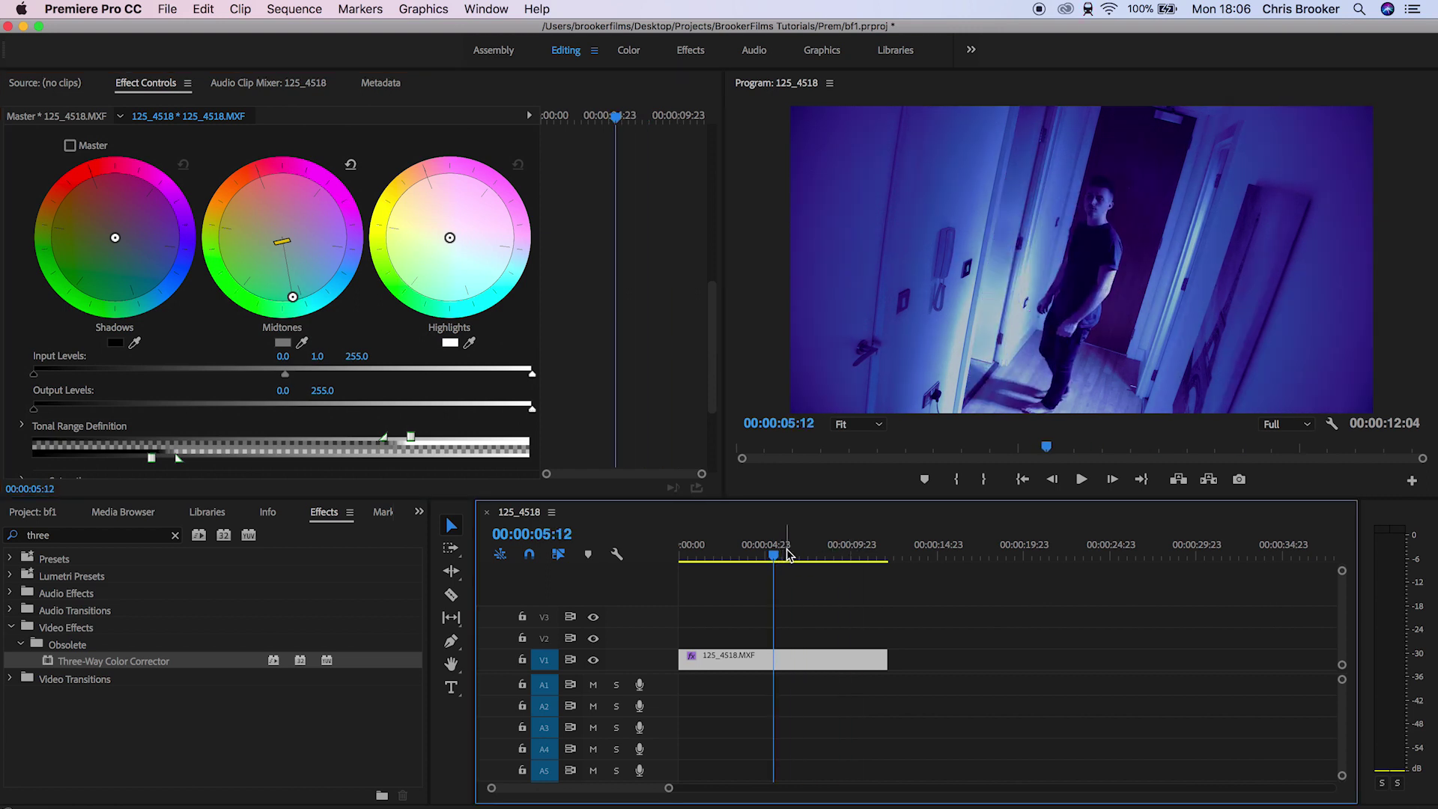
{"action": "left_click_drag", "start_coordinate": [114, 237], "coordinate": [229, 285]}
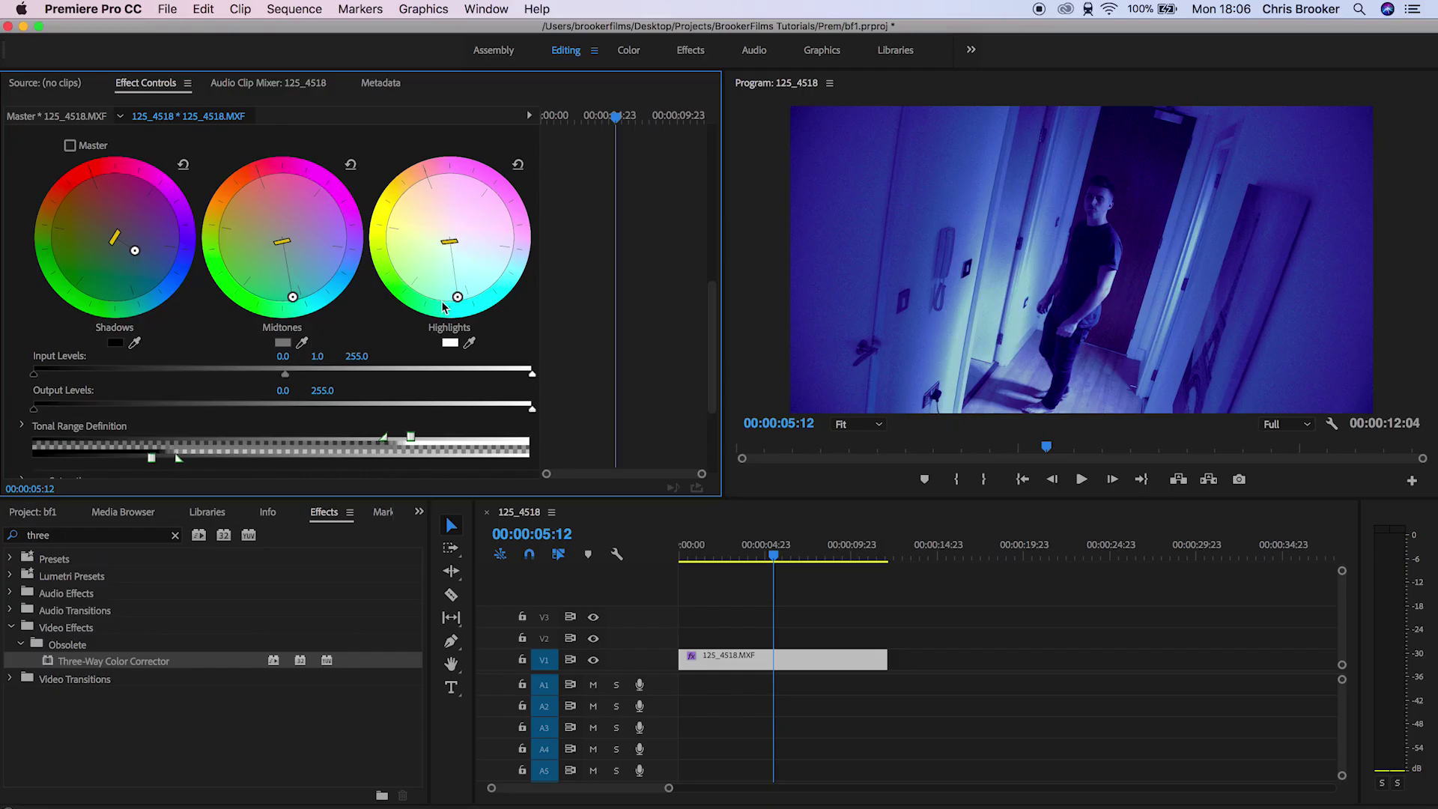
{"action": "scroll", "coordinate": [592, 322], "scroll_direction": "up", "scroll_amount": 5}
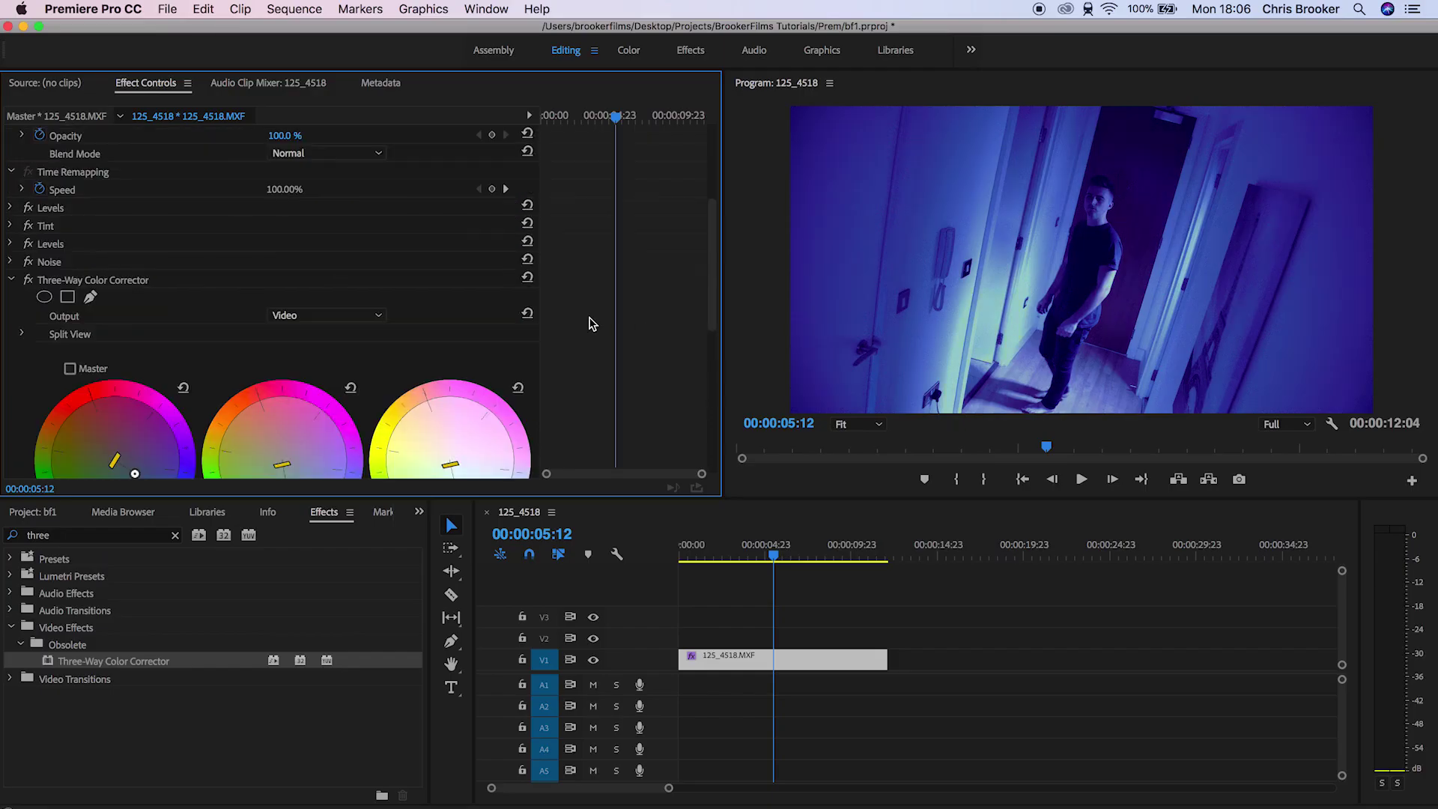
{"action": "left_click", "coordinate": [11, 280]}
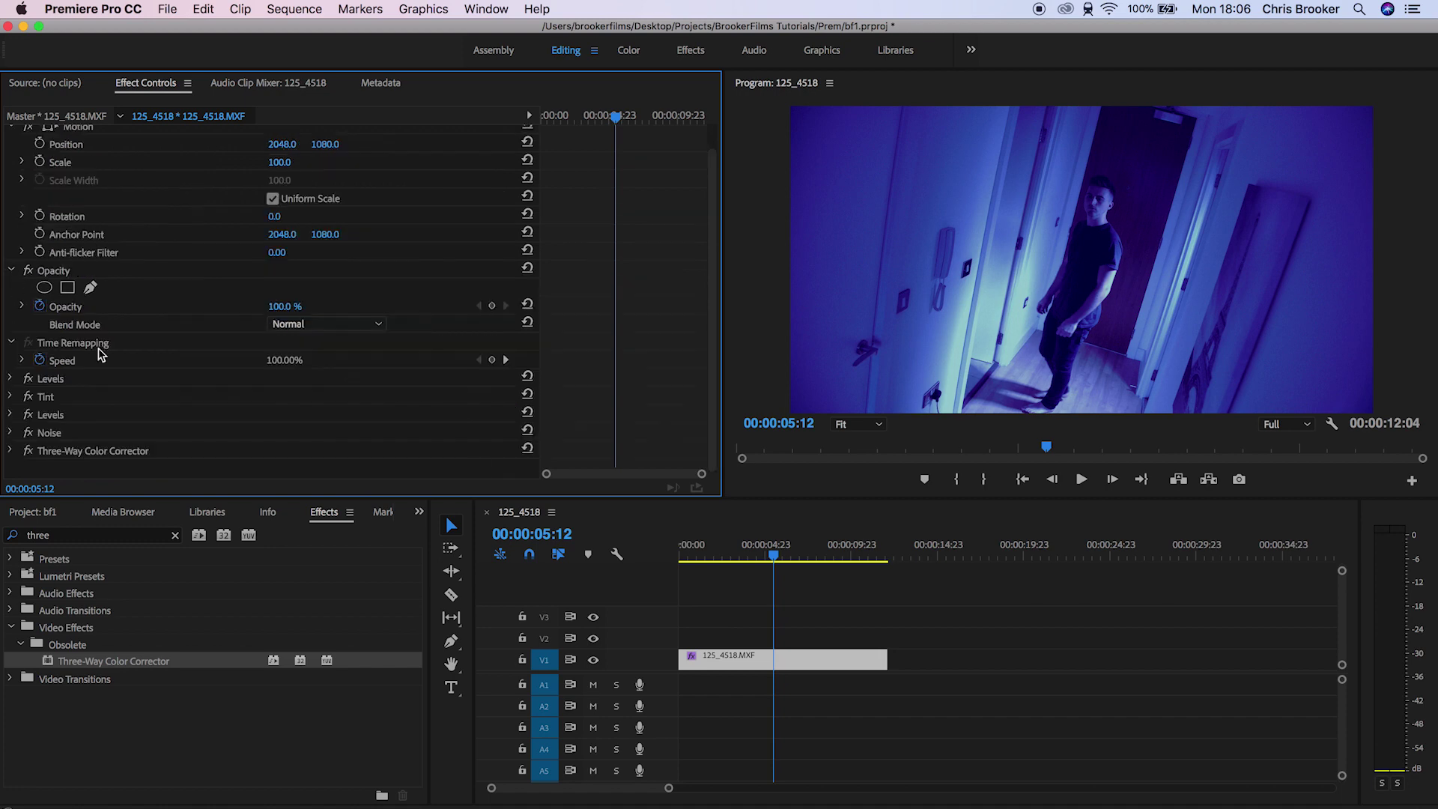
{"action": "left_click", "coordinate": [849, 578]}
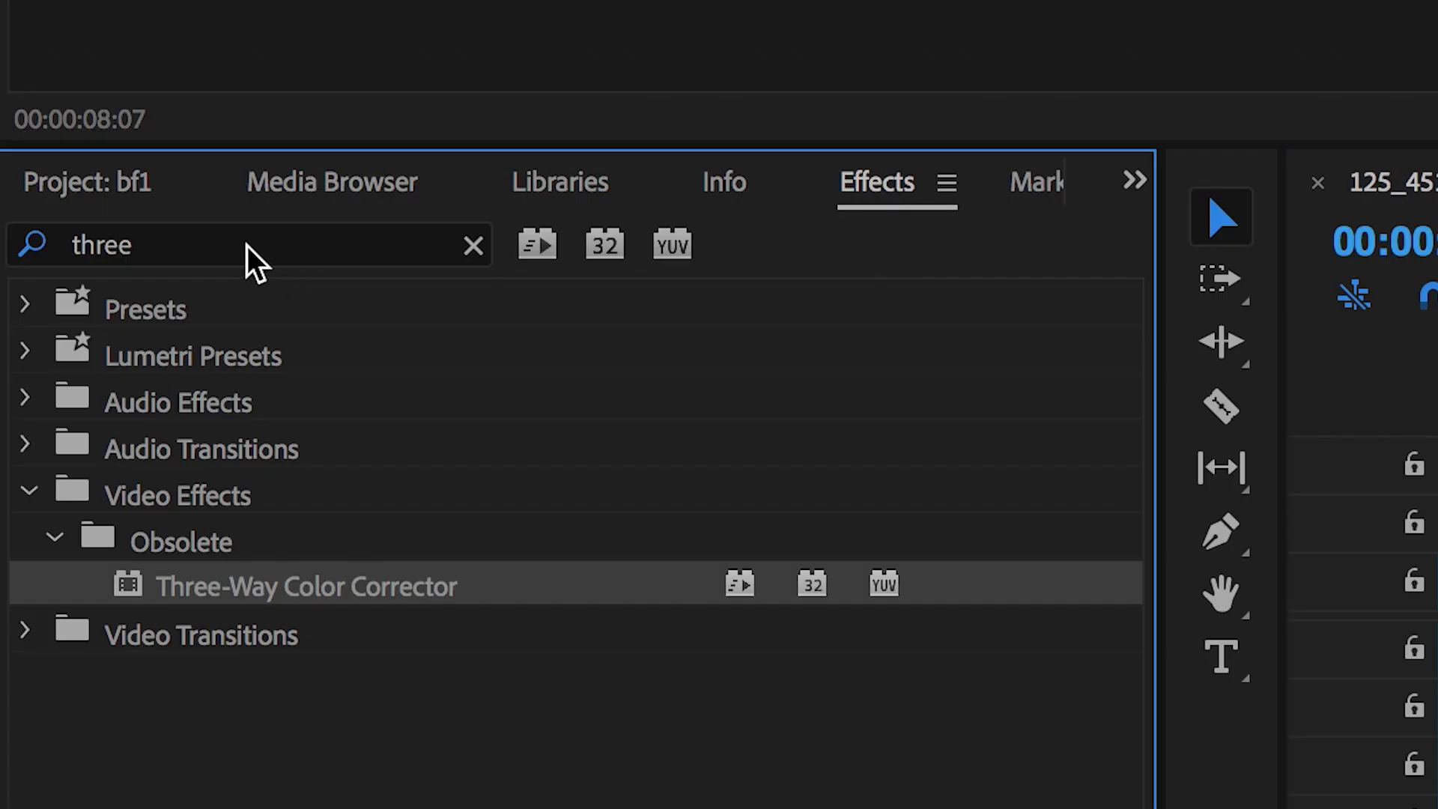
Apply Fast Color Corrector to 125_4518.MXF and set its Saturation to about 55.
{"action": "double_click", "coordinate": [247, 247]}
{"action": "type", "text": "f"}
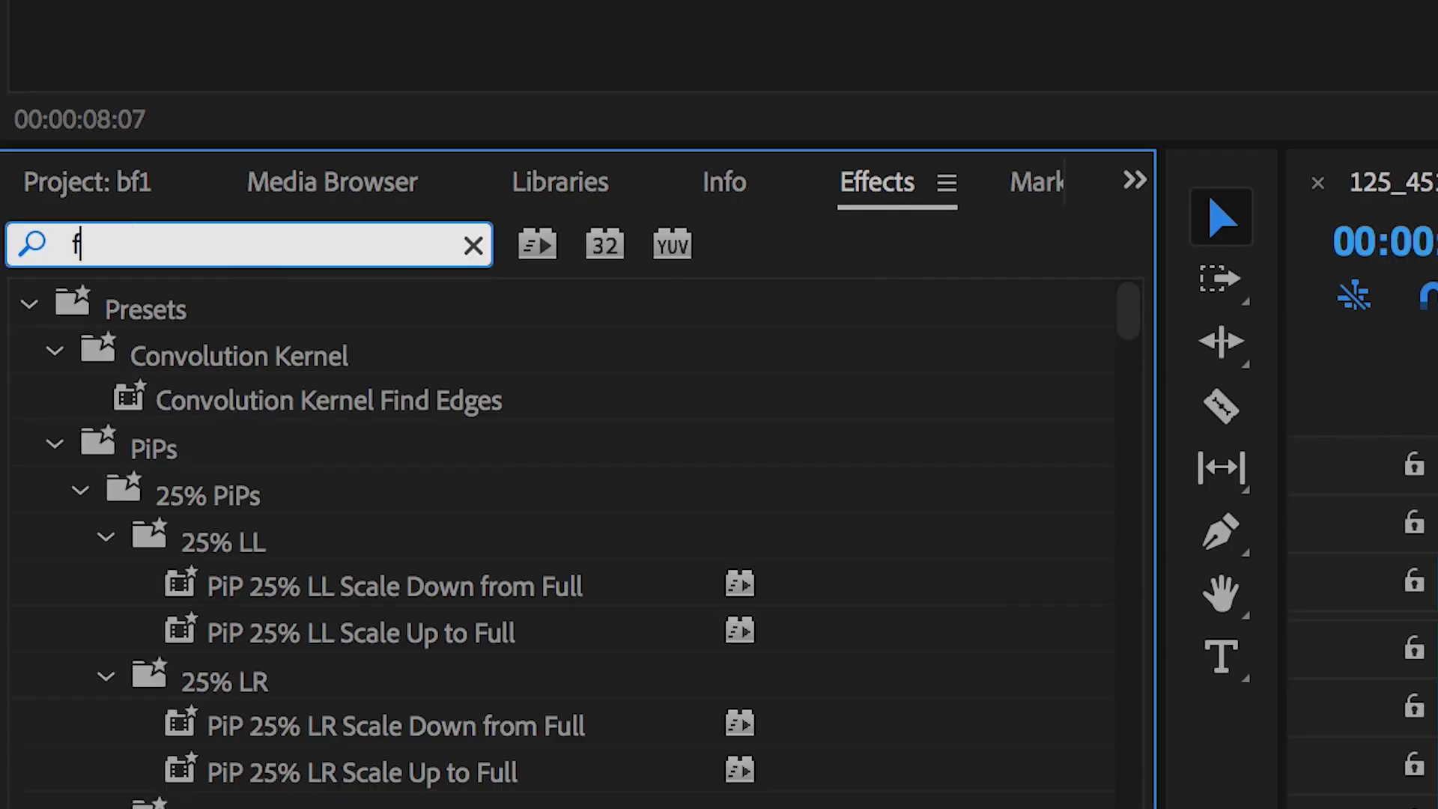
{"action": "type", "text": "ast"}
{"action": "left_click_drag", "start_coordinate": [285, 611], "coordinate": [1437, 573]}
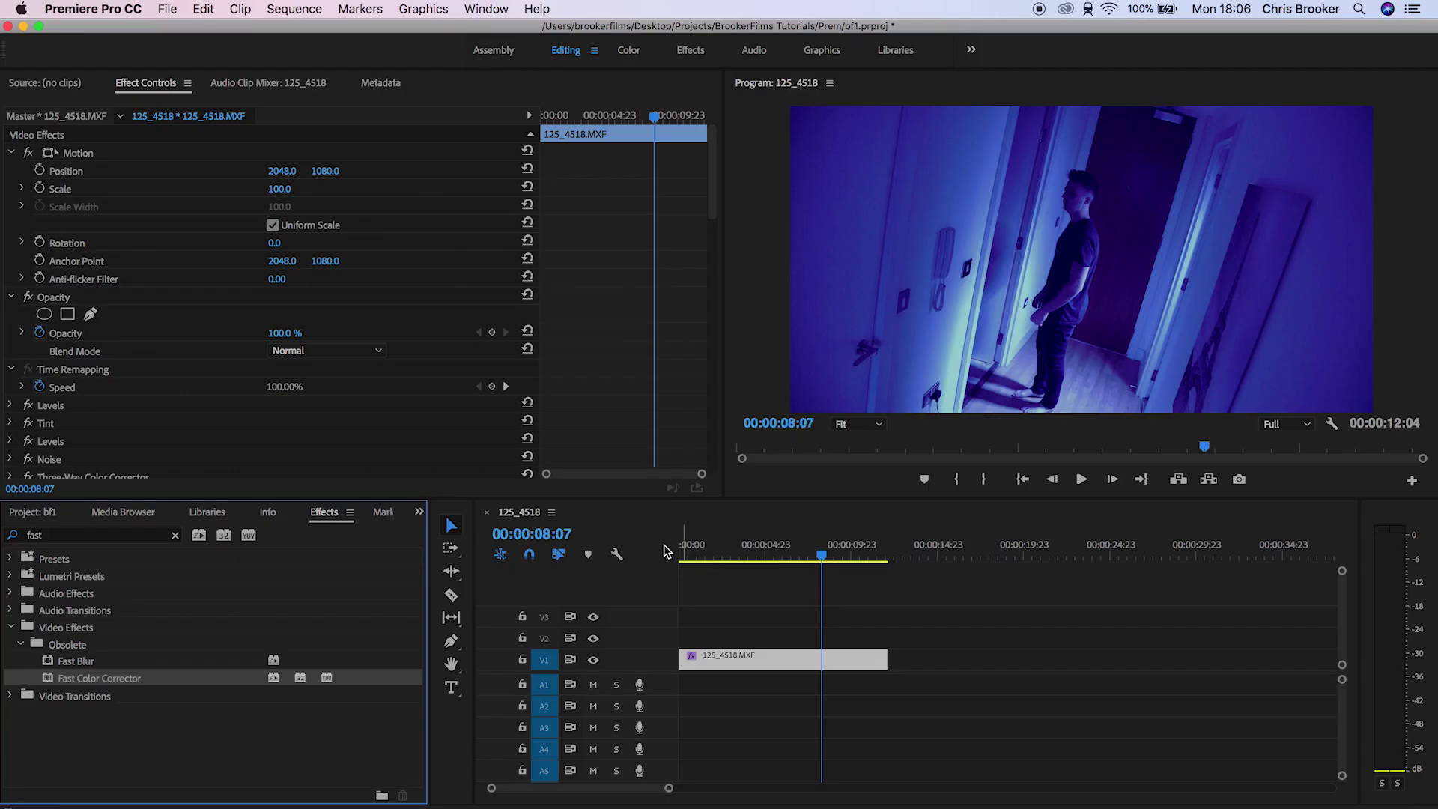
{"action": "scroll", "coordinate": [577, 396], "scroll_direction": "down", "scroll_amount": 10}
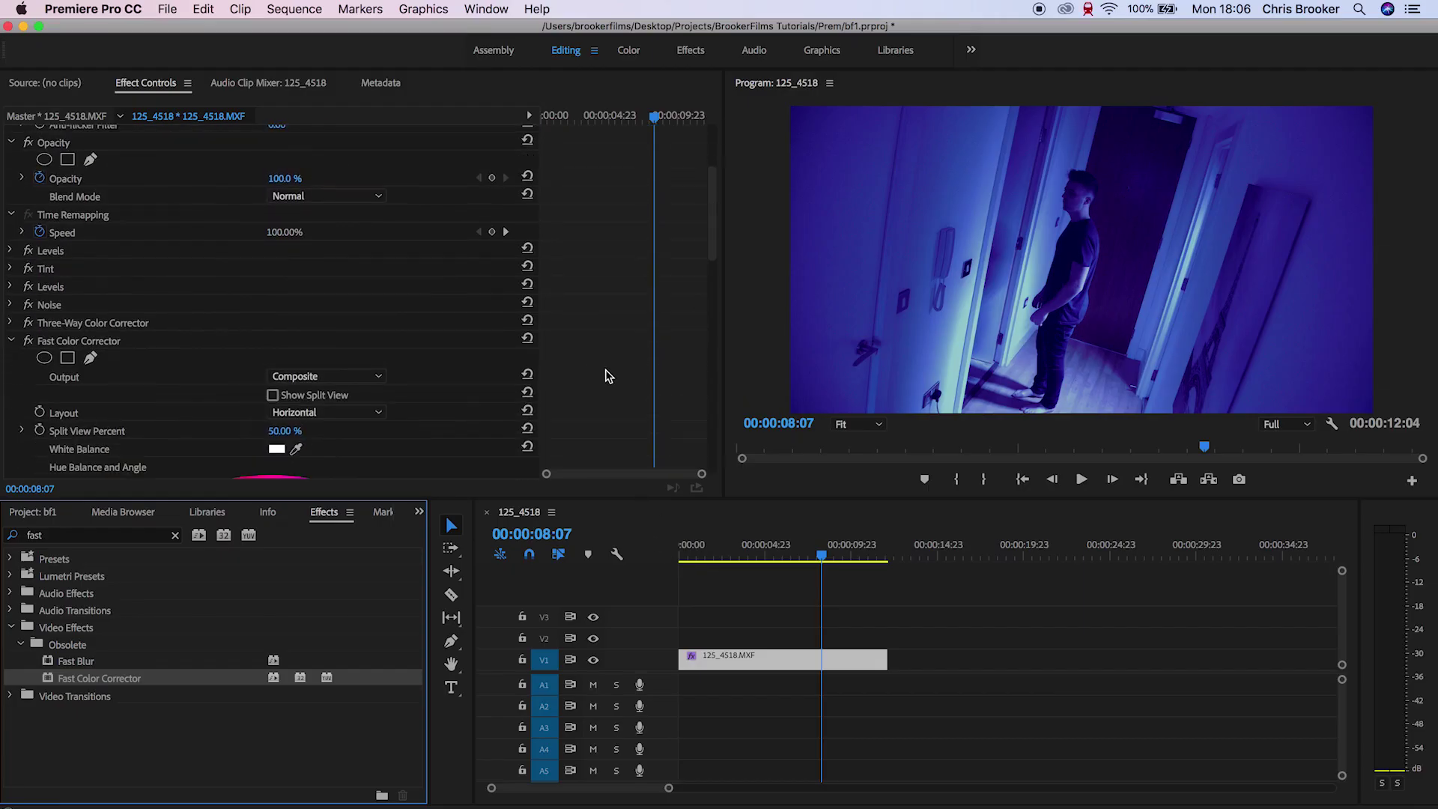
{"action": "scroll", "coordinate": [609, 376], "scroll_direction": "down", "scroll_amount": 15}
{"action": "left_click_drag", "start_coordinate": [313, 453], "coordinate": [307, 453]}
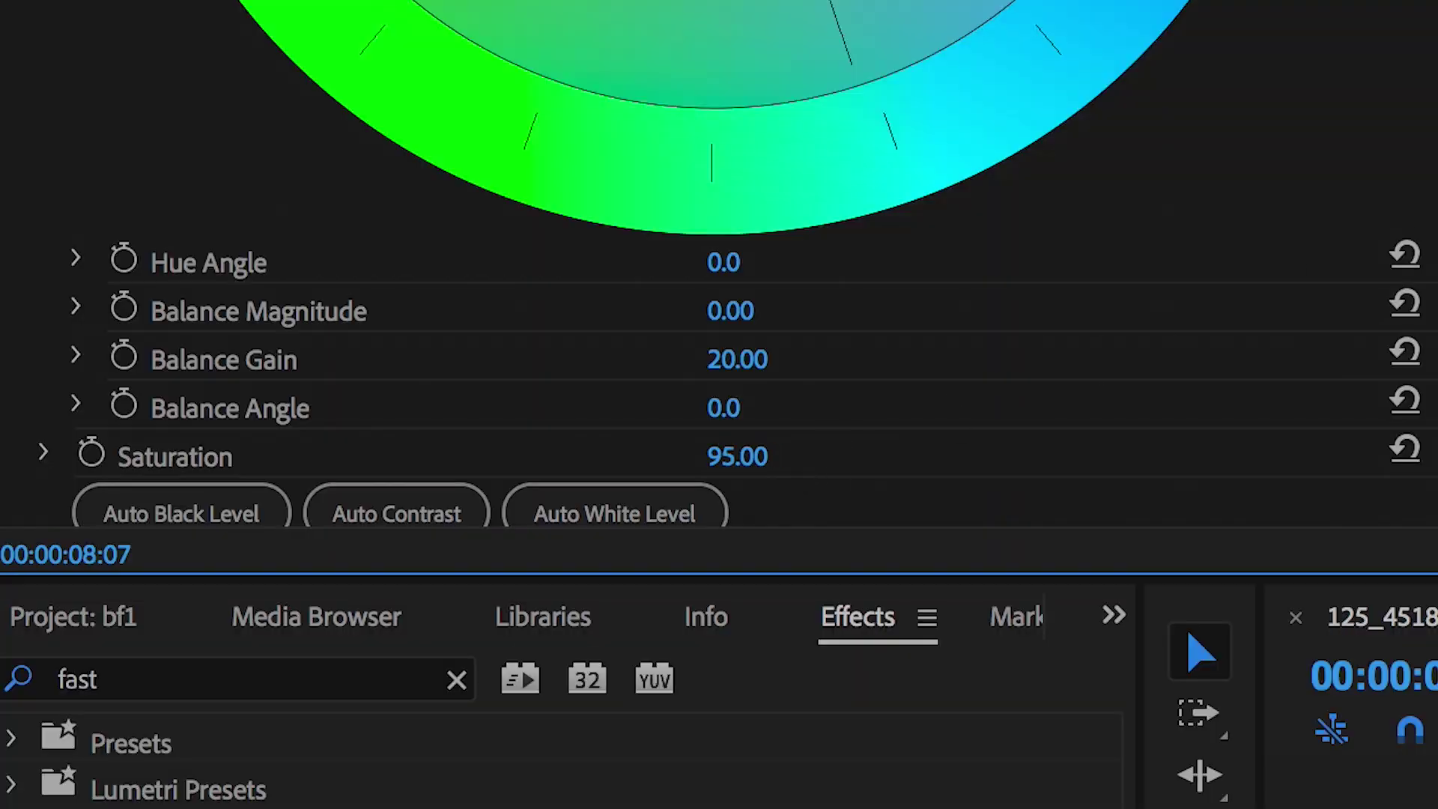
{"action": "left_click_drag", "start_coordinate": [738, 457], "coordinate": [793, 457]}
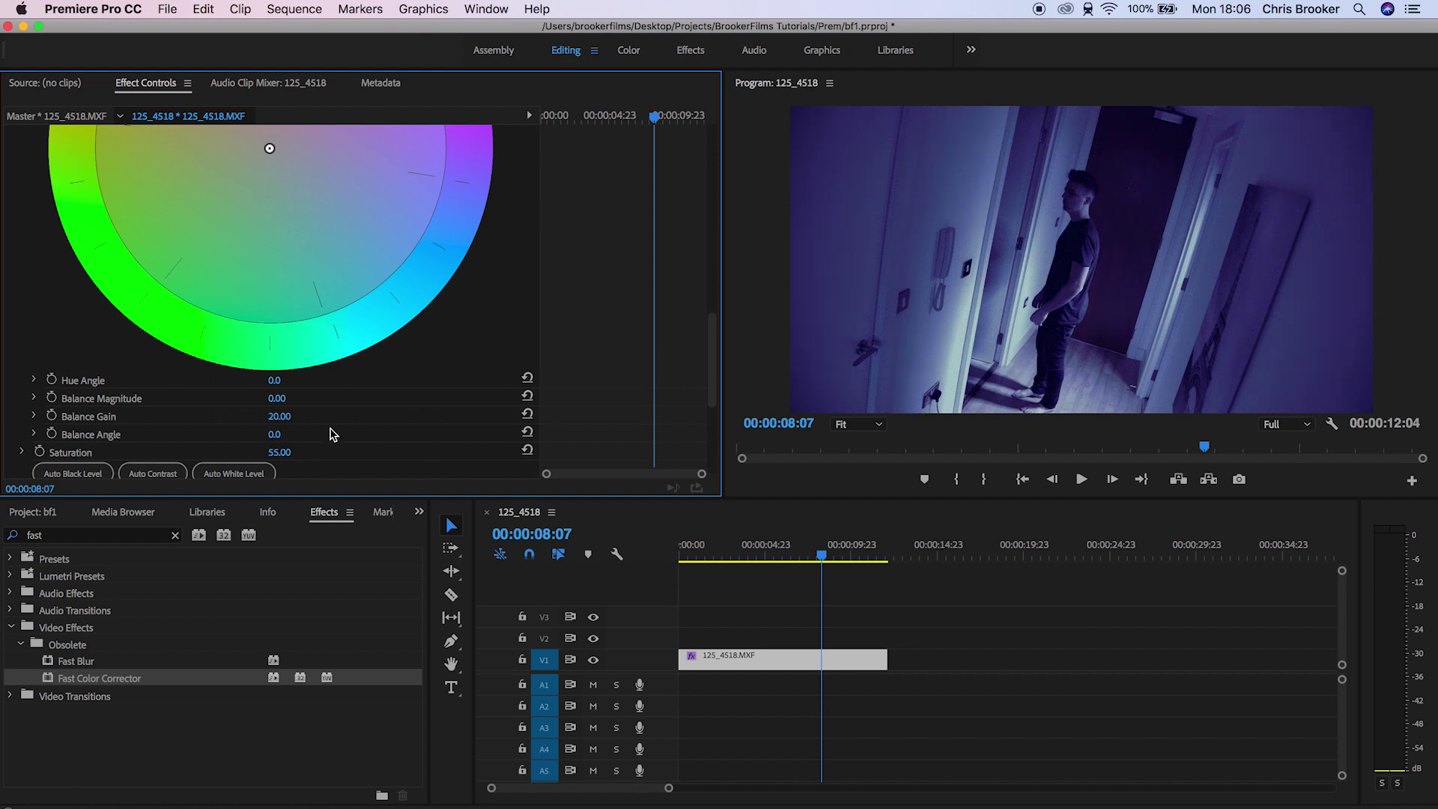
Collapse the corrector, expand Noise, and review the grade from about six seconds.
{"action": "scroll", "coordinate": [357, 416], "scroll_direction": "up", "scroll_amount": 15}
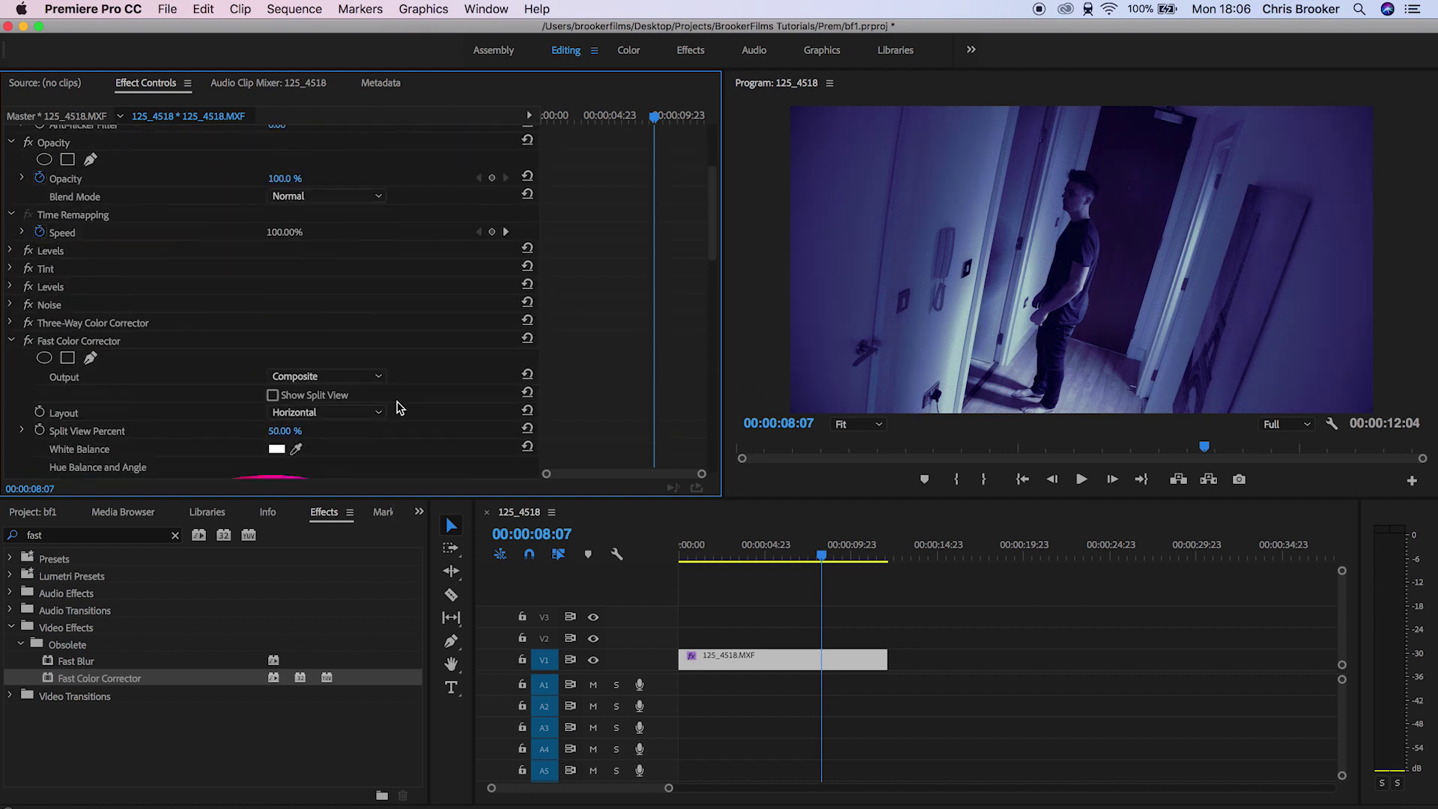
{"action": "scroll", "coordinate": [398, 408], "scroll_direction": "down", "scroll_amount": 4}
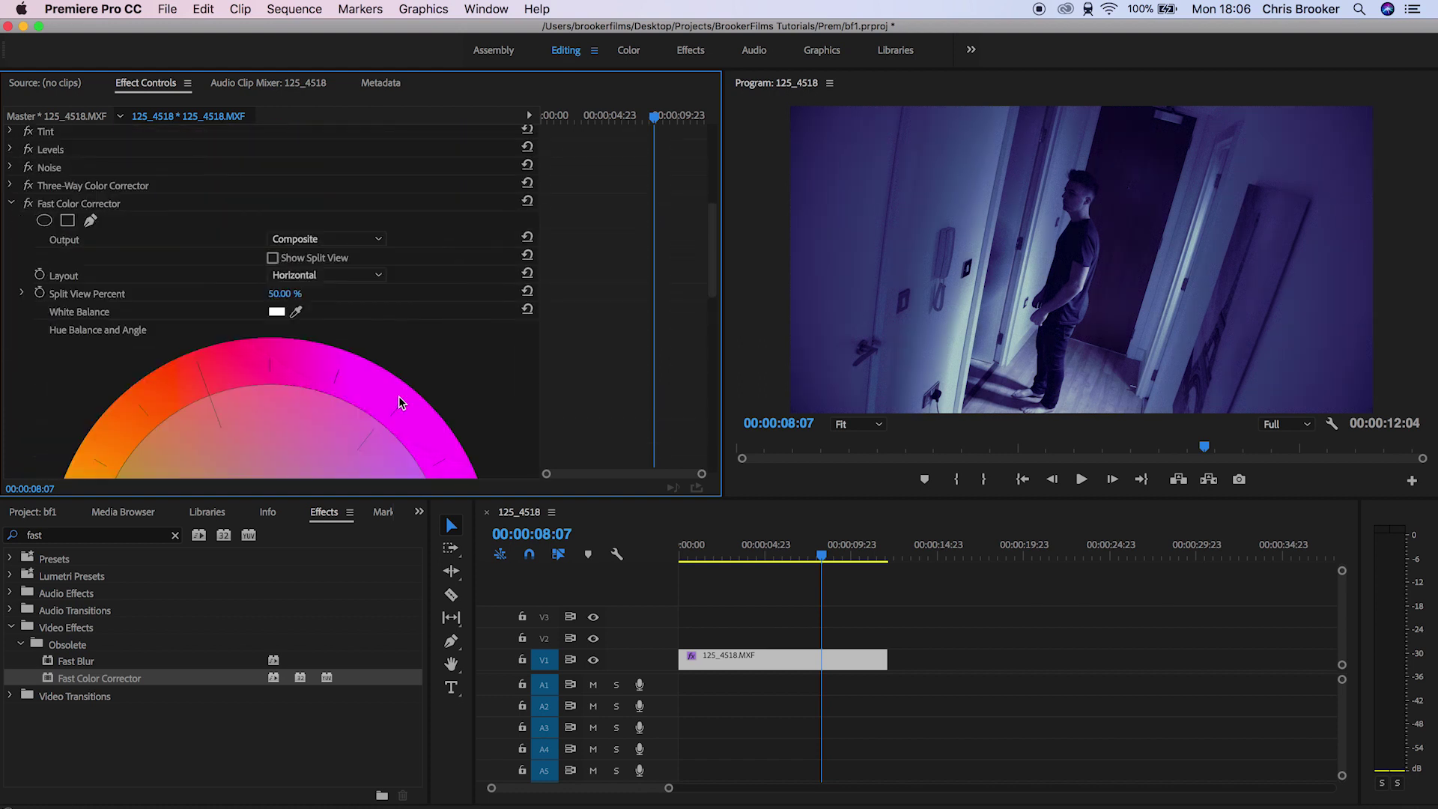
{"action": "left_click", "coordinate": [11, 203]}
{"action": "left_click", "coordinate": [10, 418]}
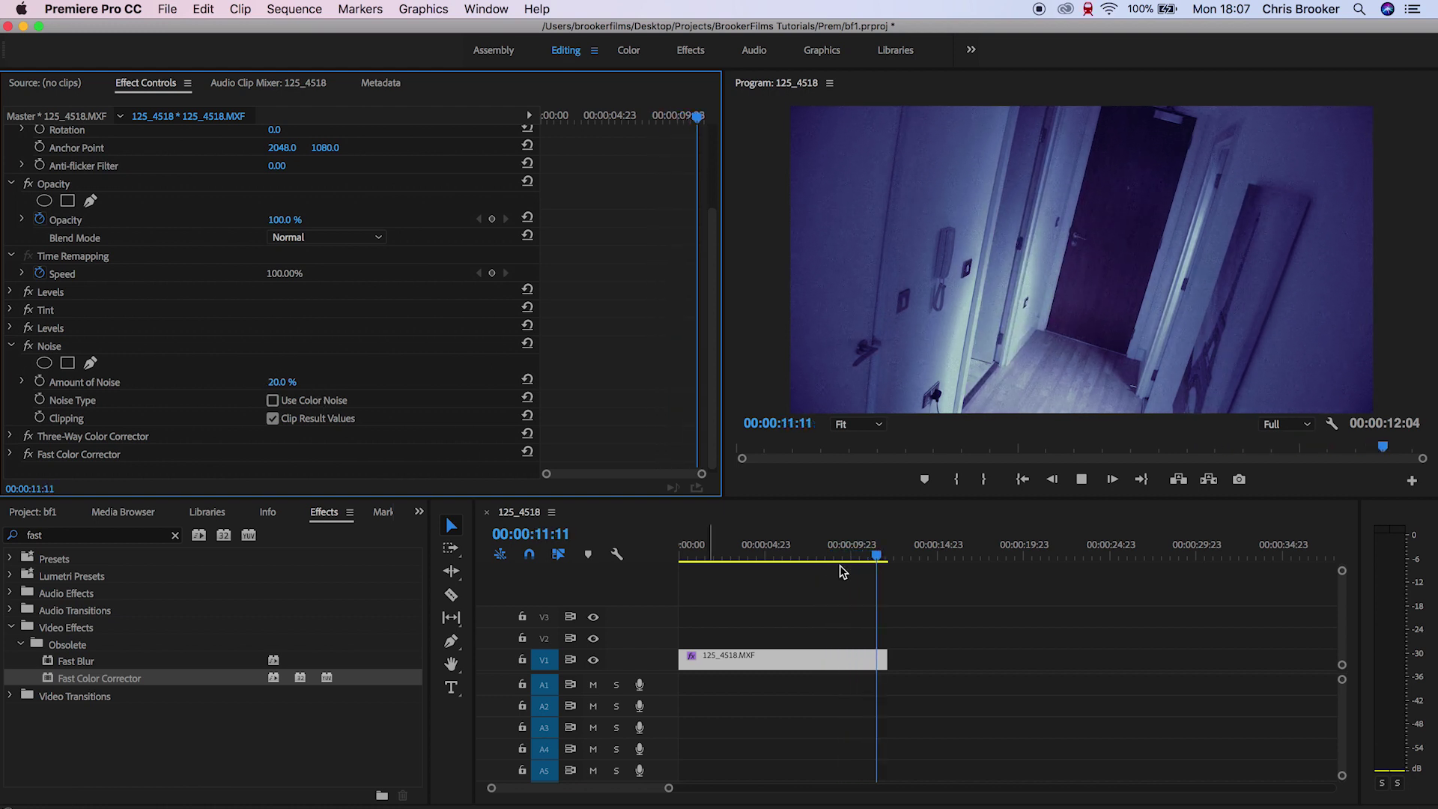
{"action": "left_click_drag", "start_coordinate": [883, 555], "coordinate": [752, 560]}
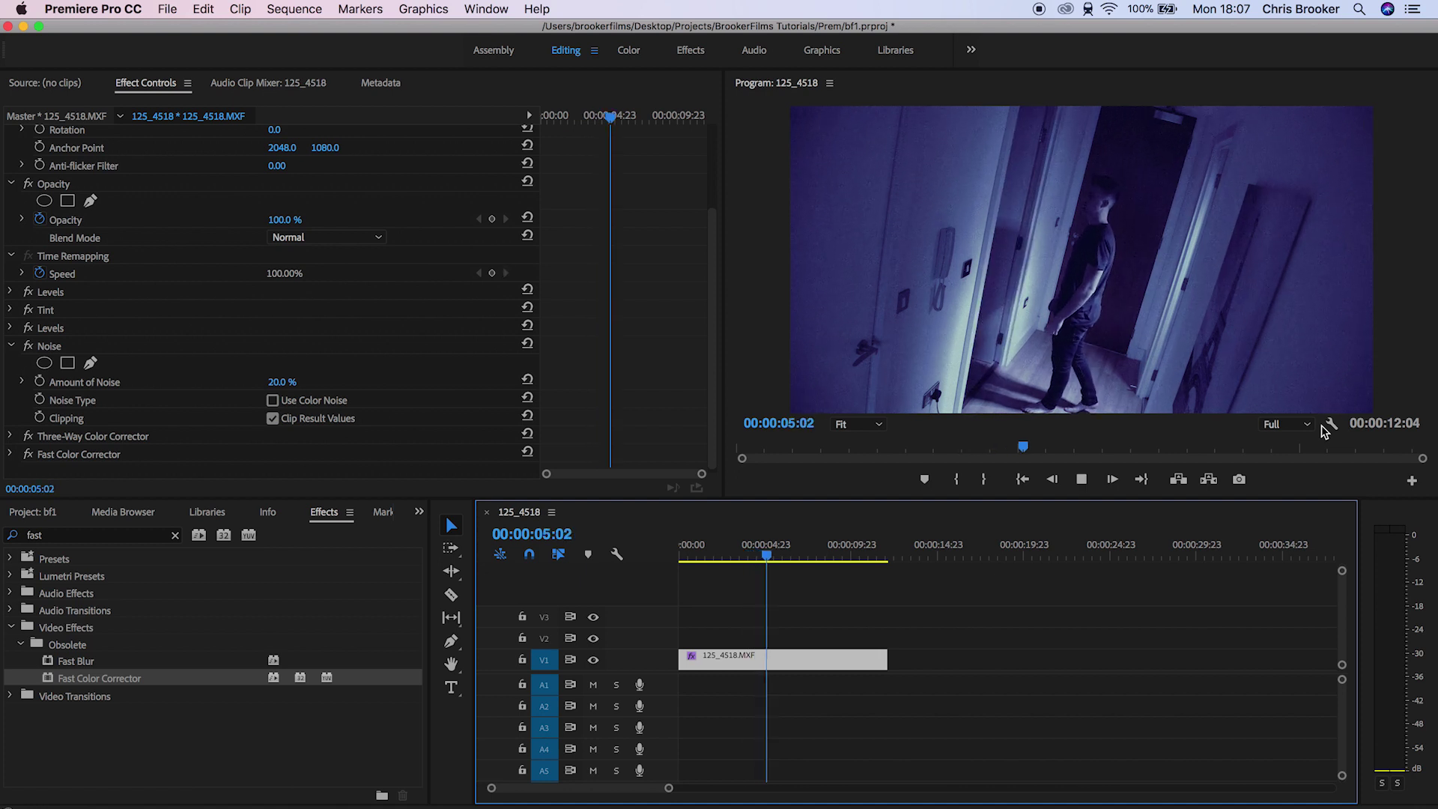
{"action": "key", "text": "space"}
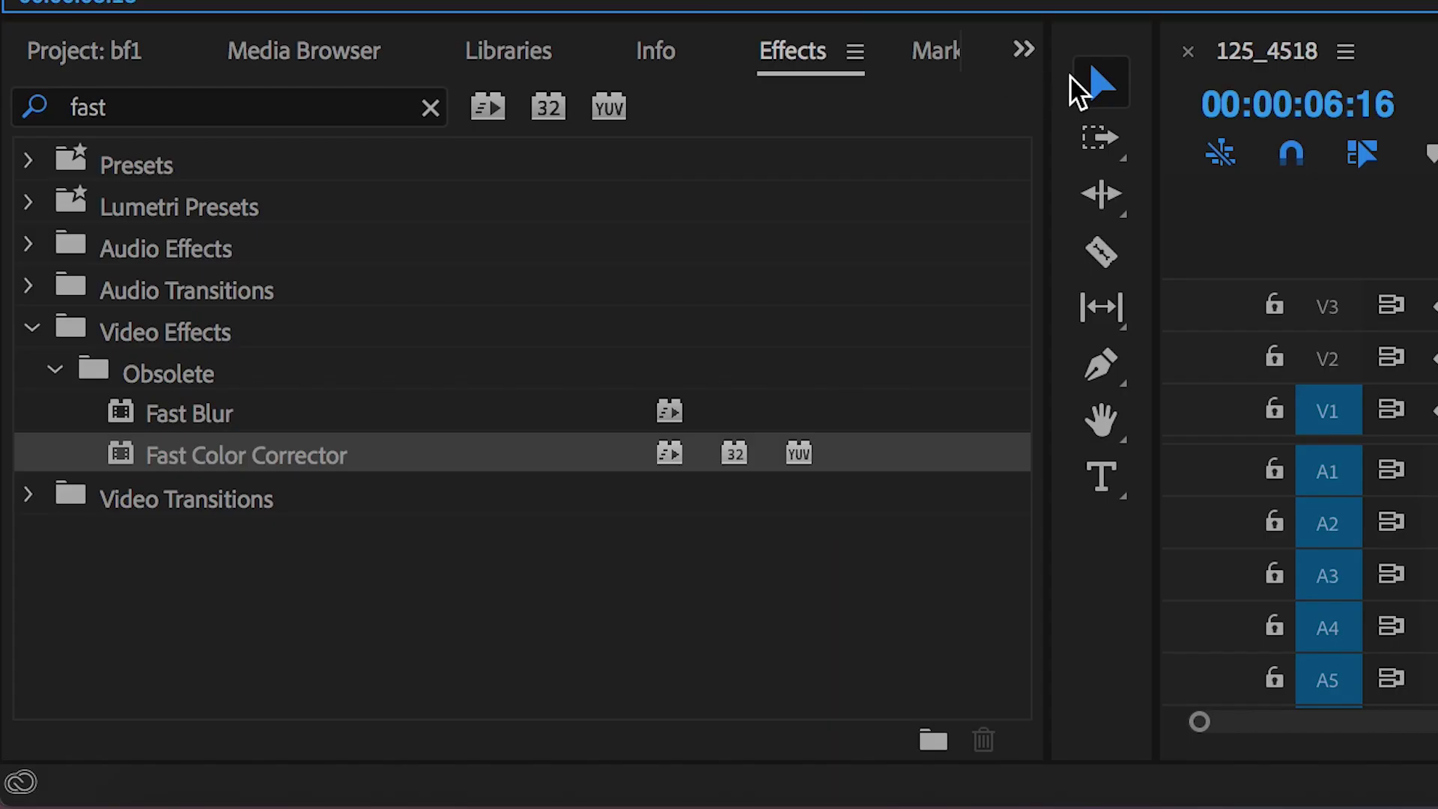
Create a Black Video clip on V2 and trim it to end with the hallway clip at 11:15.
{"action": "left_click", "coordinate": [1026, 51]}
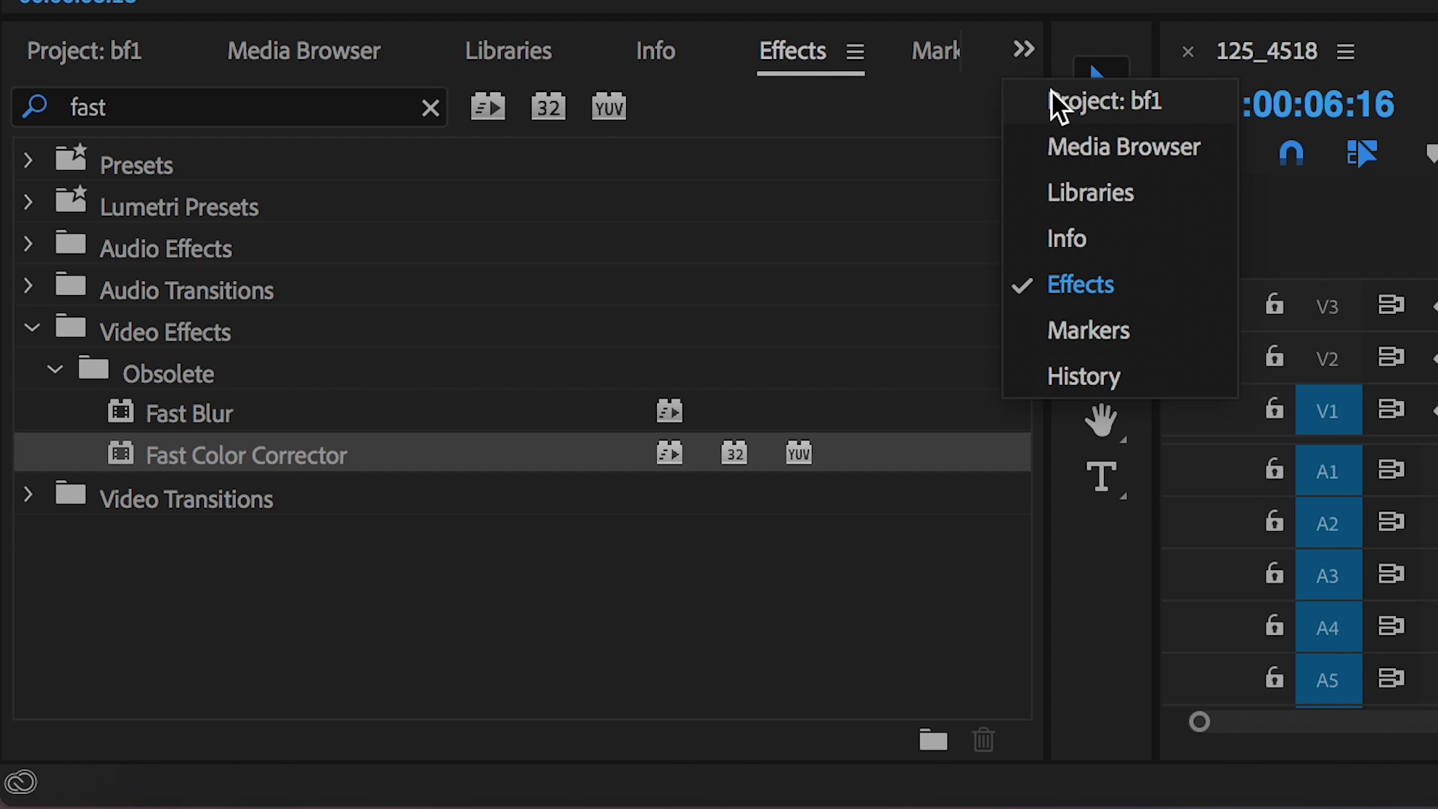
{"action": "left_click", "coordinate": [1050, 96]}
{"action": "left_click", "coordinate": [773, 523]}
{"action": "left_click", "coordinate": [922, 723]}
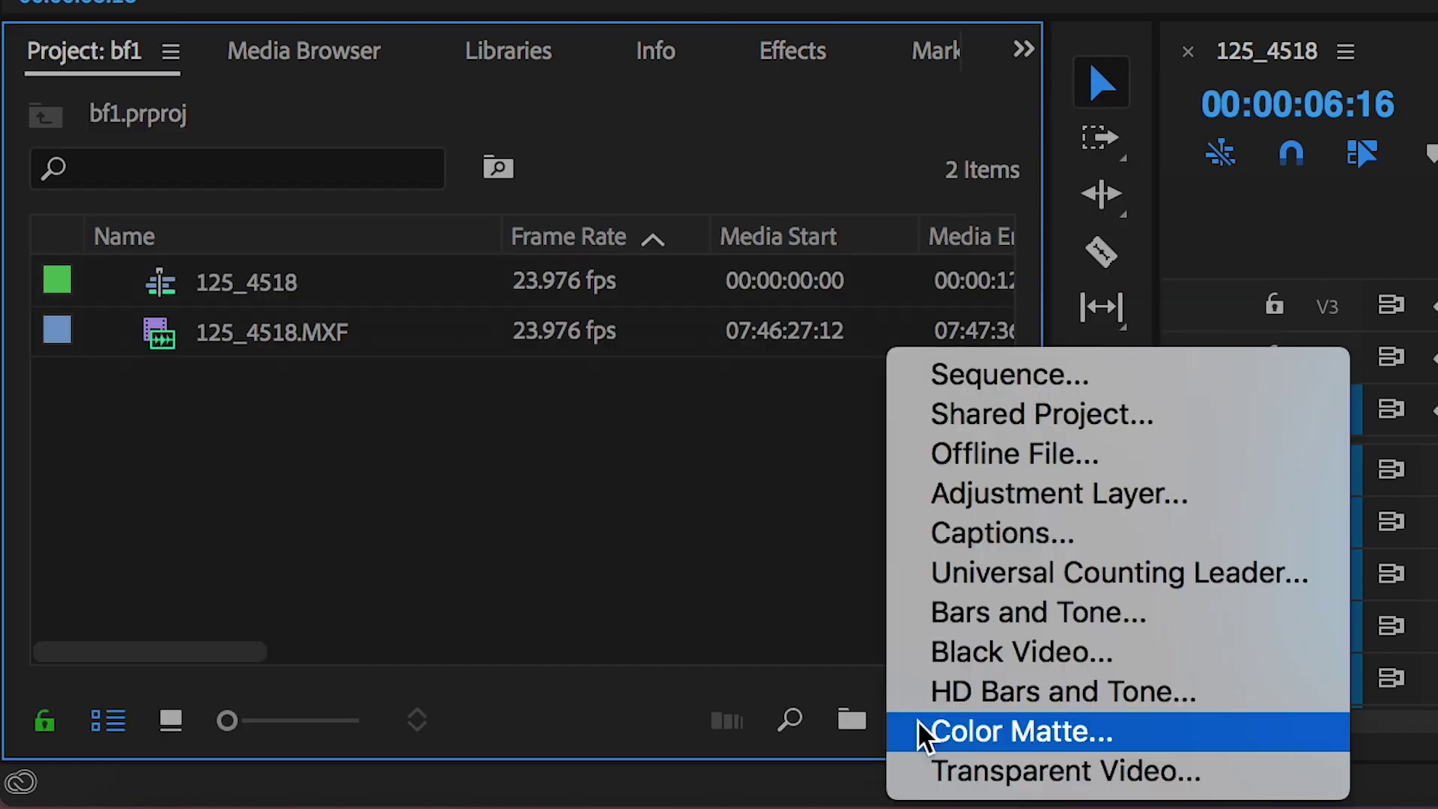
{"action": "left_click", "coordinate": [1008, 652]}
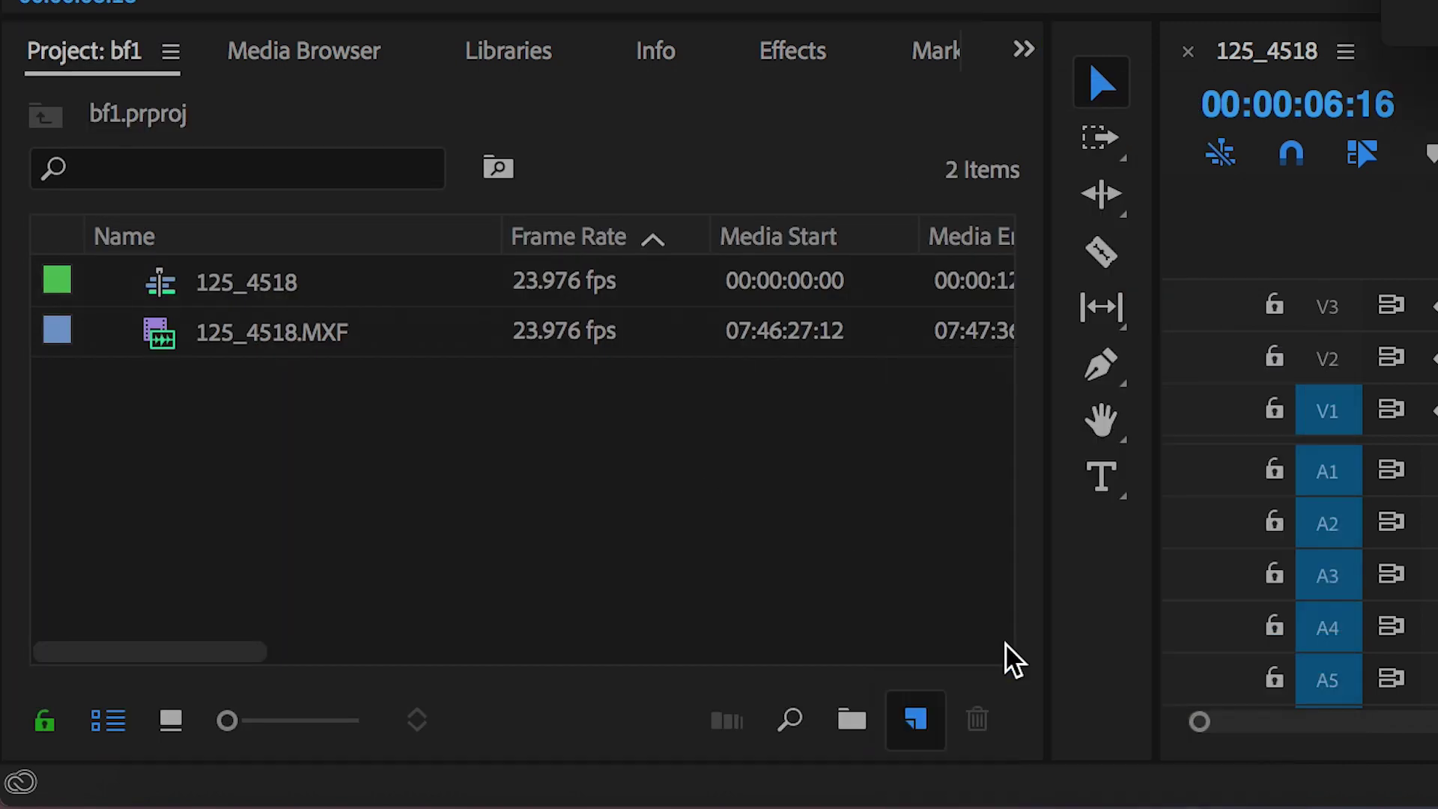
{"action": "left_click_drag", "start_coordinate": [255, 283], "coordinate": [611, 361]}
{"action": "left_click_drag", "start_coordinate": [765, 356], "coordinate": [1146, 404]}
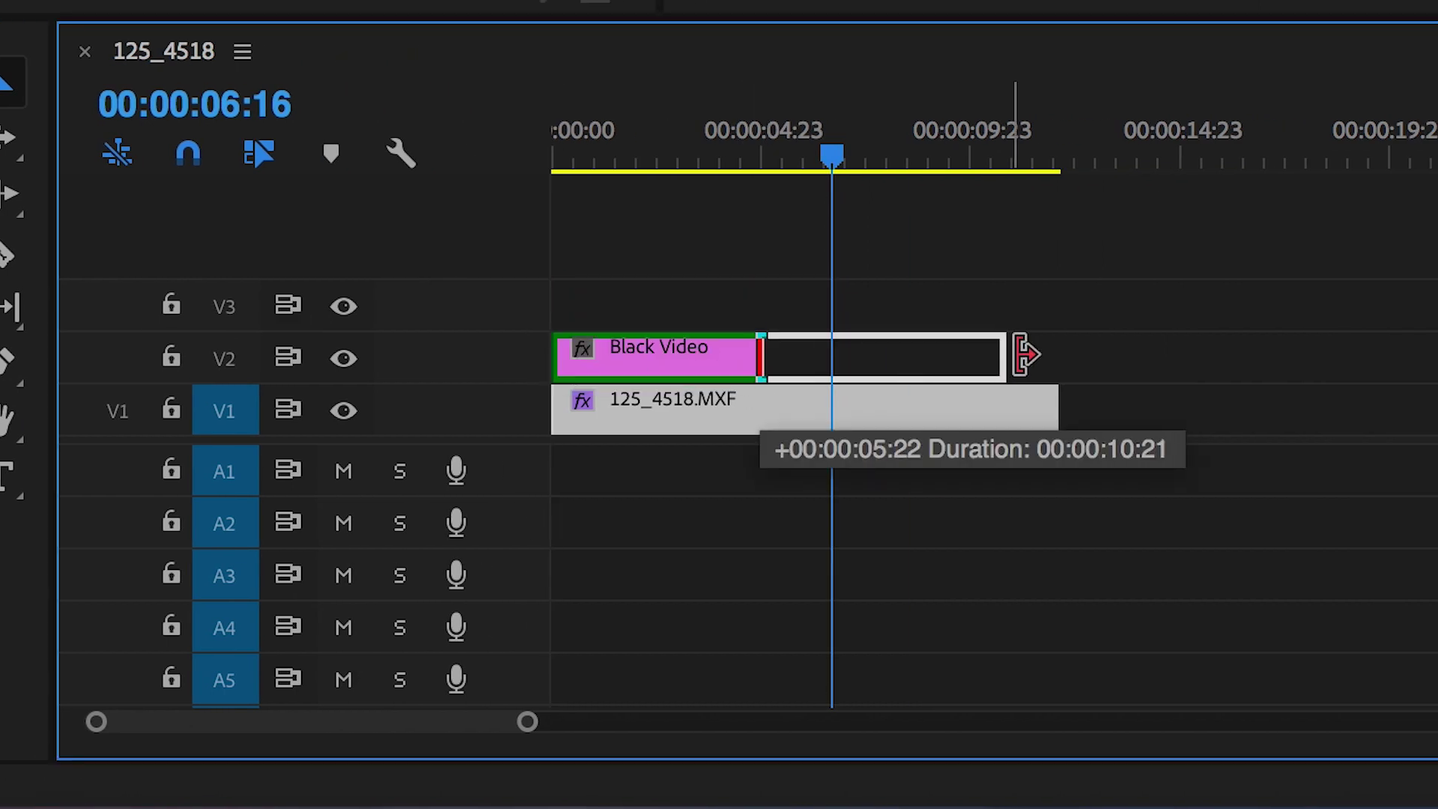
{"action": "double_click", "coordinate": [1047, 356]}
Apply the Timecode effect to the Black Video clip.
{"action": "left_click", "coordinate": [1165, 66]}
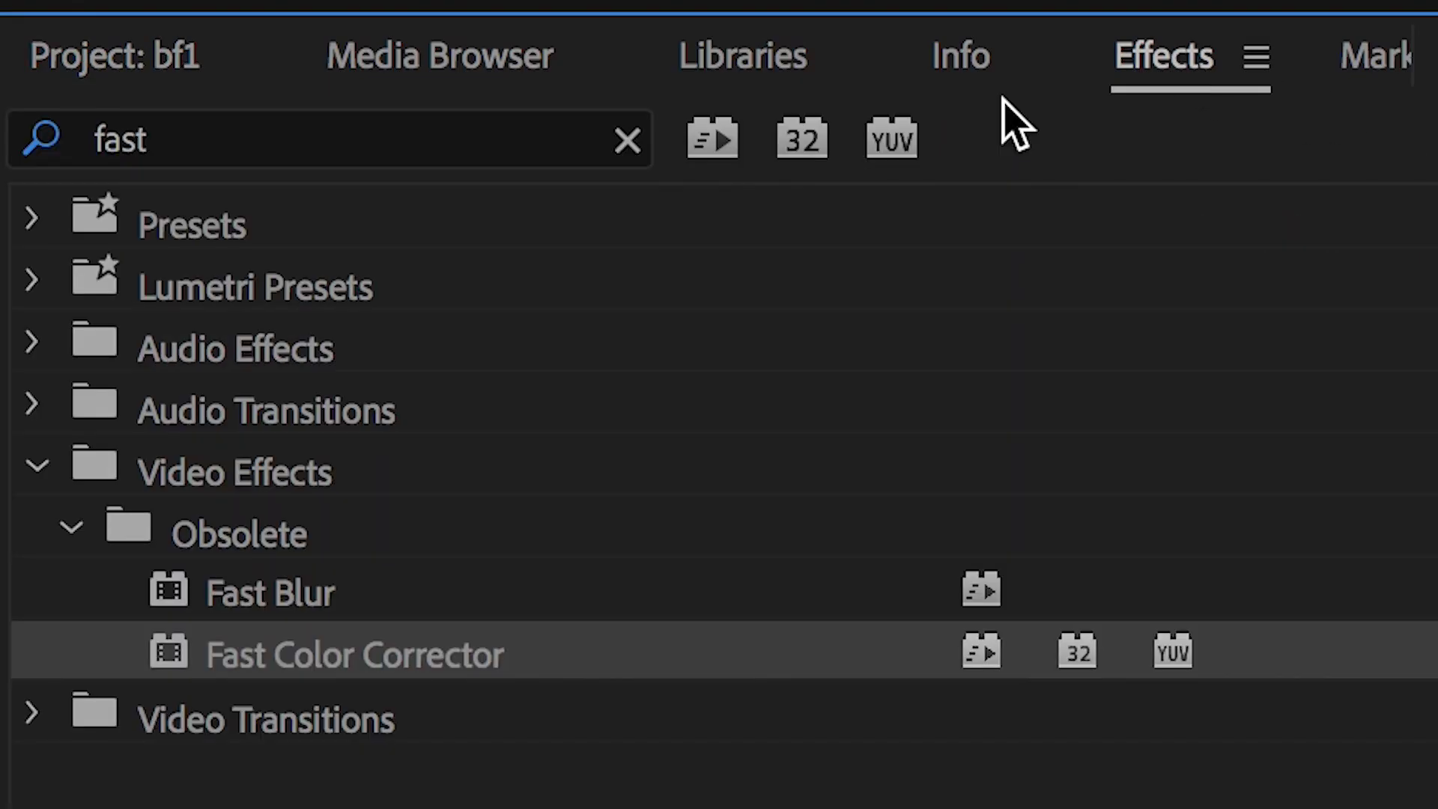
{"action": "double_click", "coordinate": [367, 142]}
{"action": "type", "text": "time"}
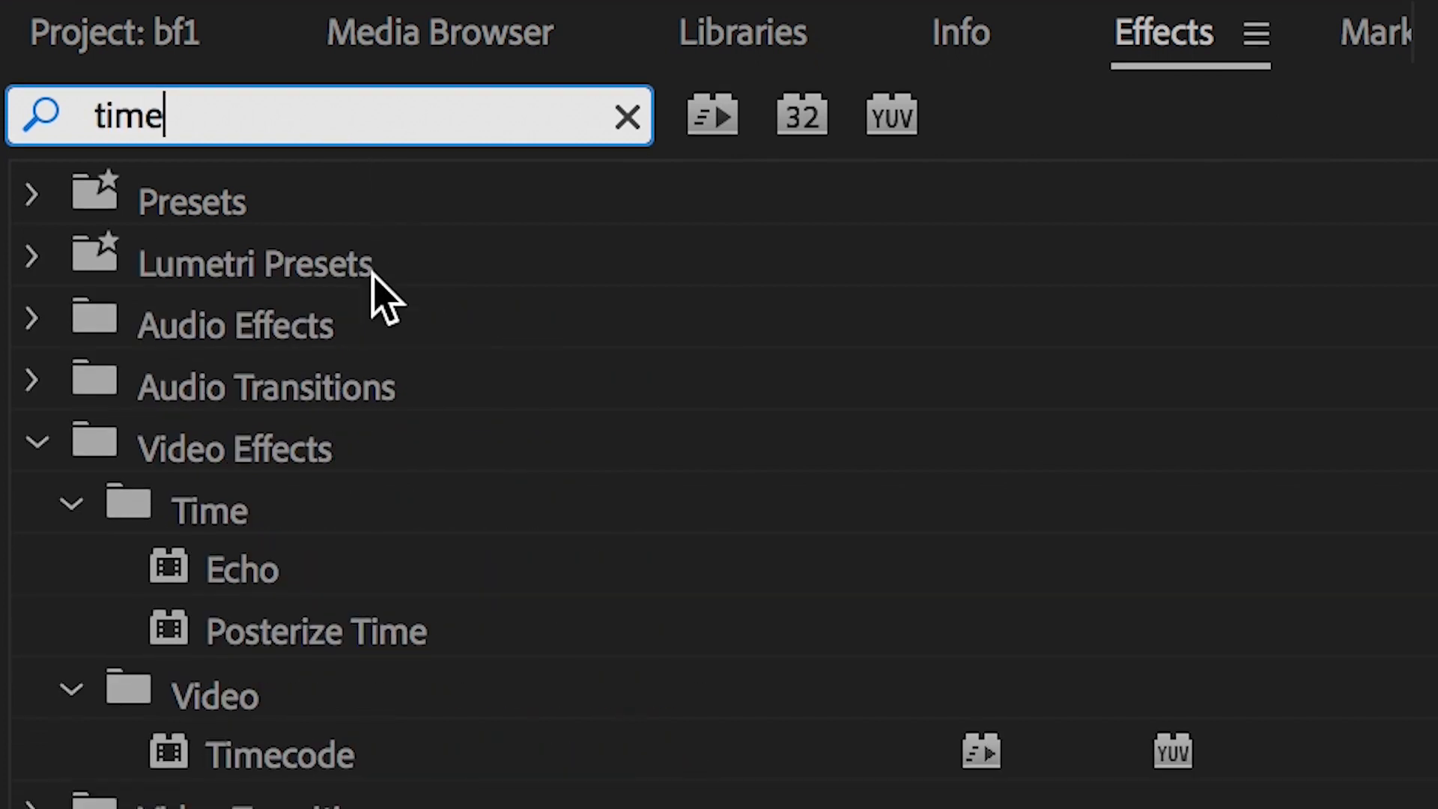
{"action": "left_click", "coordinate": [251, 783]}
{"action": "left_click_drag", "start_coordinate": [280, 519], "coordinate": [504, 250]}
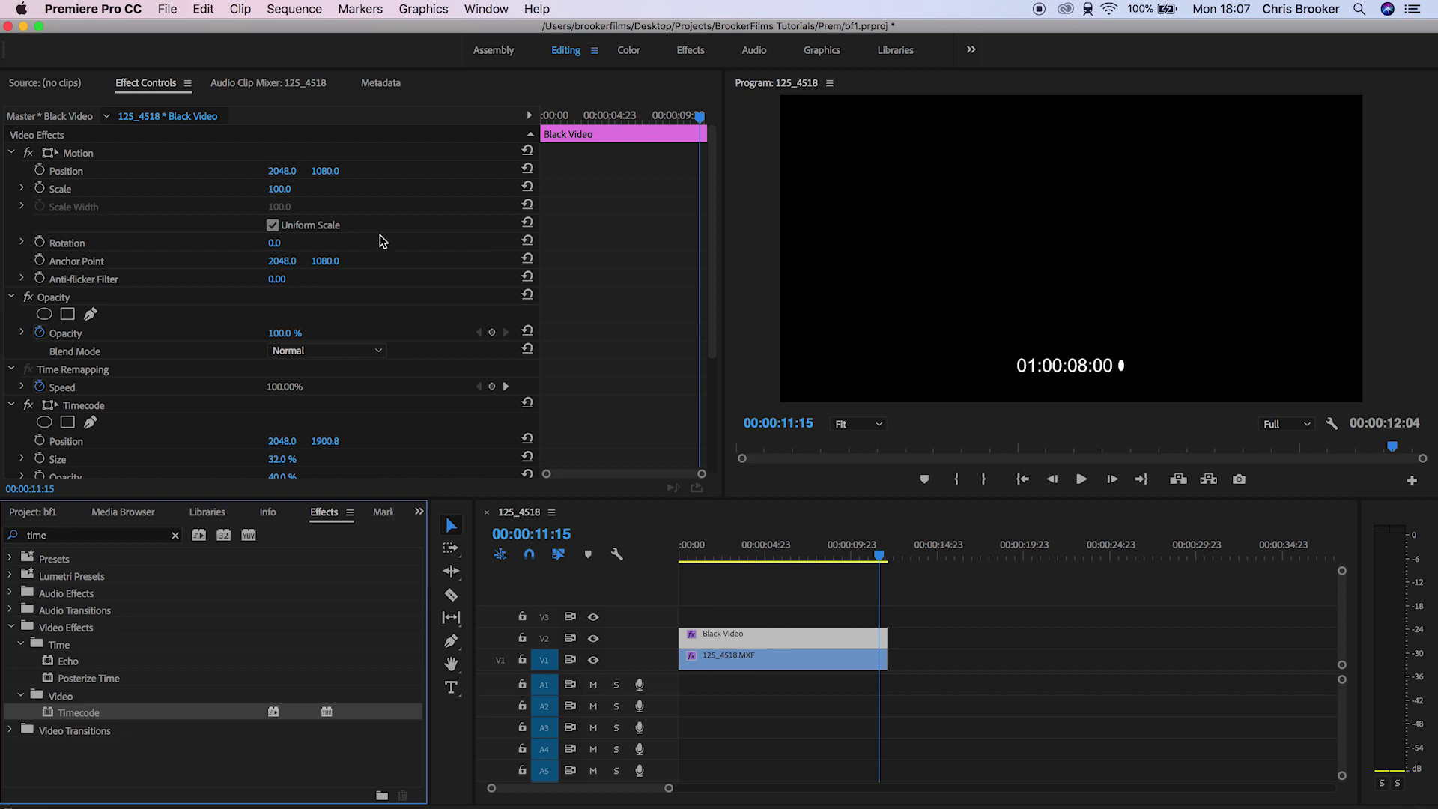
Set Timecode Position X to 3361, format SMPTE, source Generate, Field Symbol off, offset 3933.
{"action": "scroll", "coordinate": [193, 355], "scroll_direction": "down", "scroll_amount": 4}
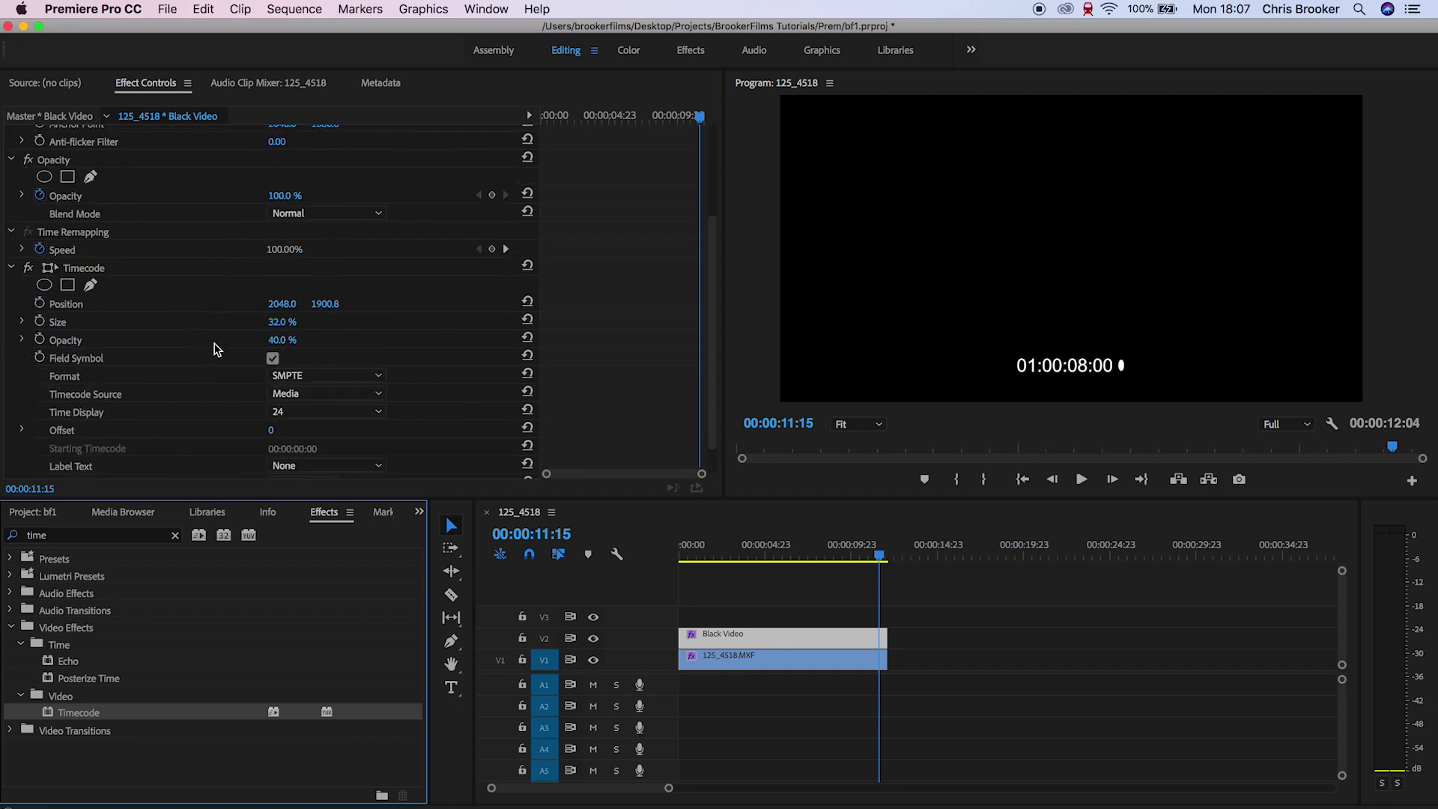
{"action": "left_click_drag", "start_coordinate": [282, 303], "coordinate": [352, 303]}
{"action": "scroll", "coordinate": [164, 403], "scroll_direction": "down", "scroll_amount": 1}
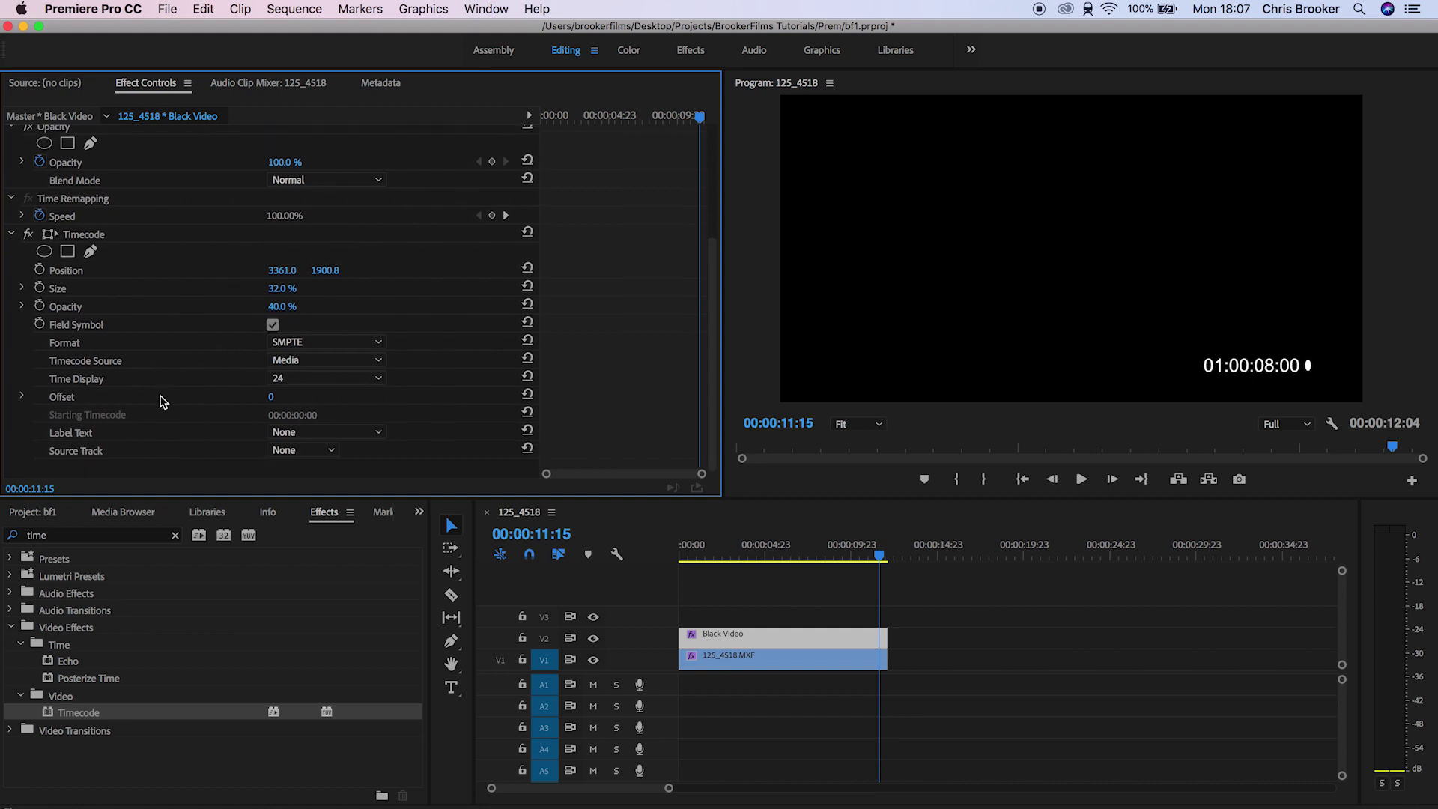
{"action": "left_click", "coordinate": [357, 343]}
{"action": "left_click", "coordinate": [355, 344]}
{"action": "left_click", "coordinate": [300, 361]}
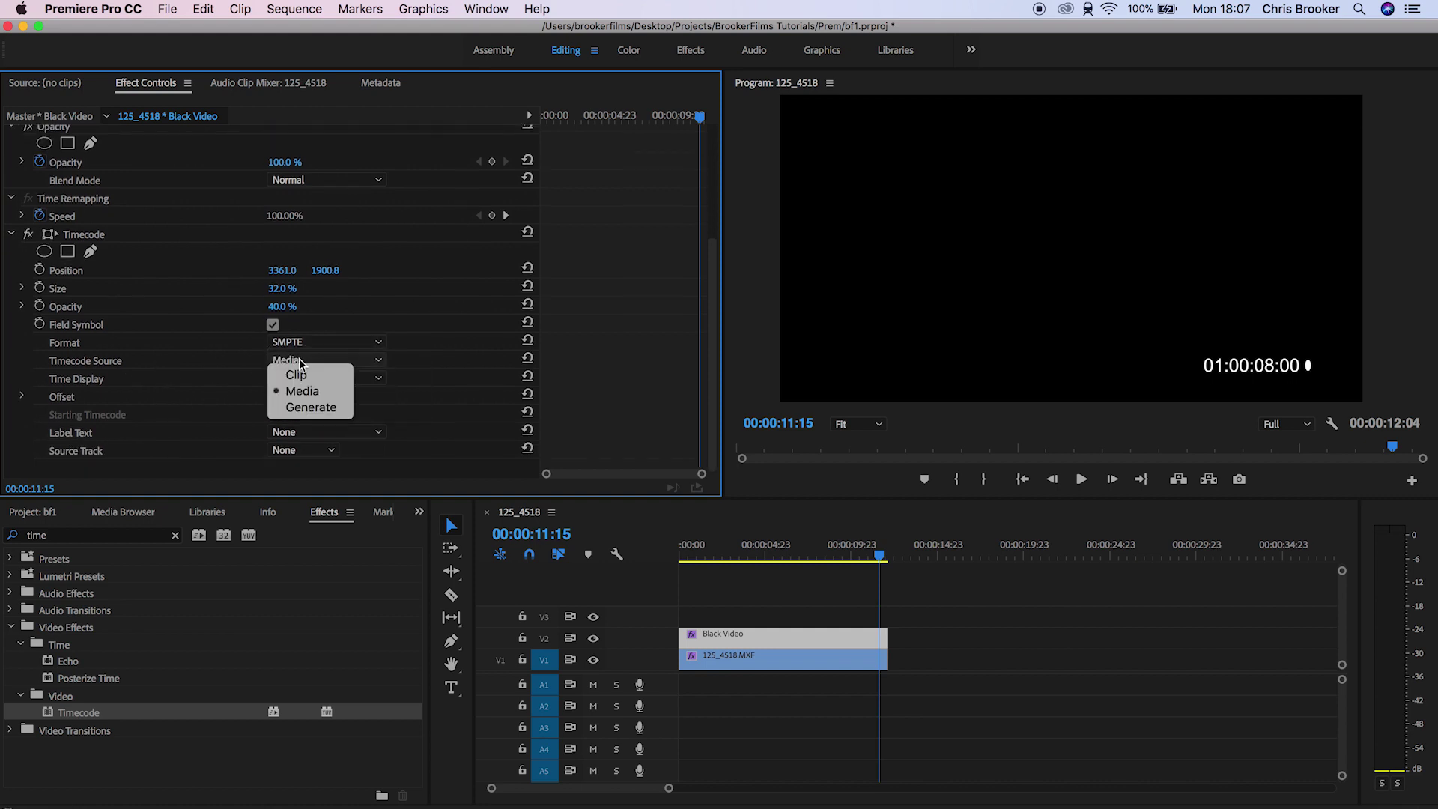
{"action": "left_click", "coordinate": [304, 412]}
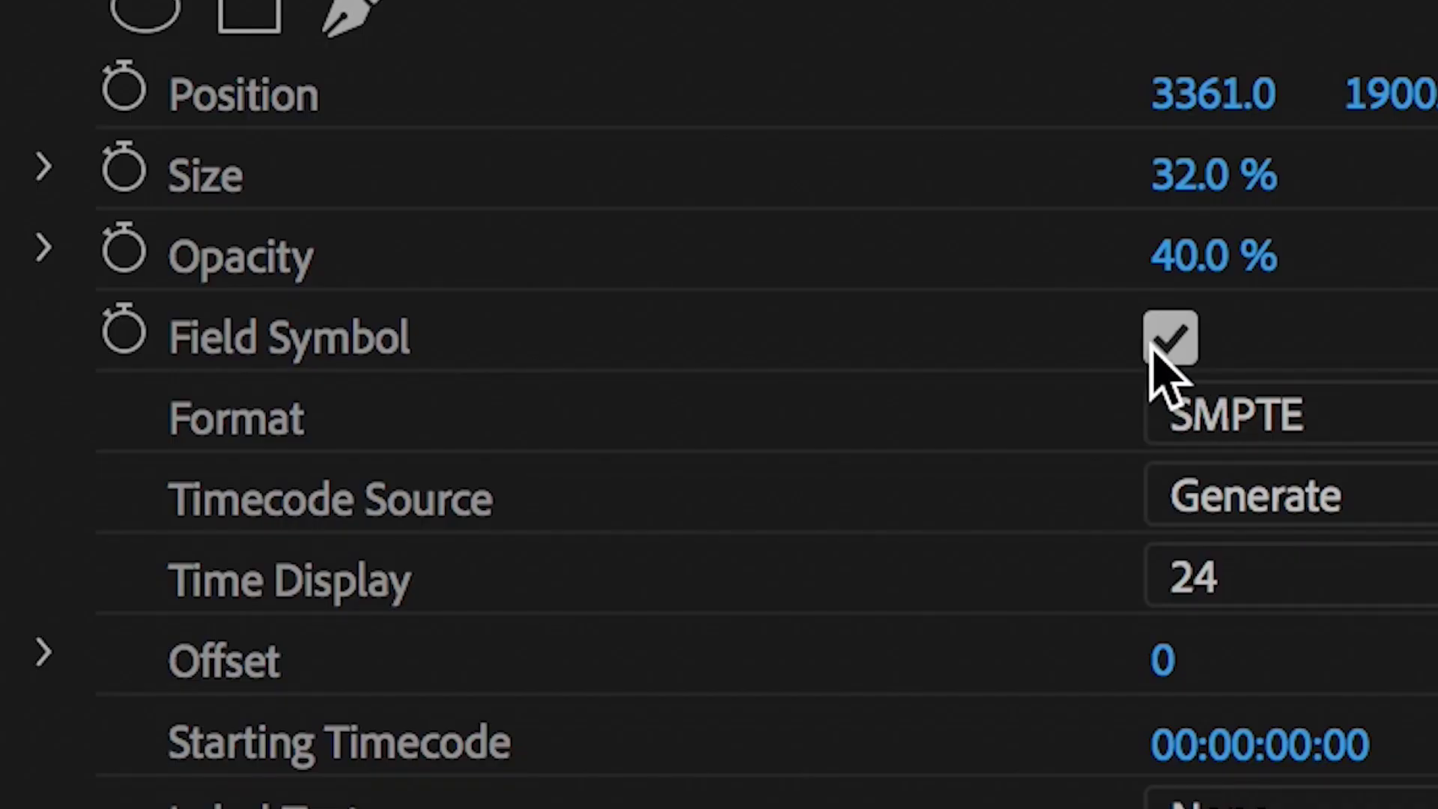
{"action": "left_click", "coordinate": [1161, 346]}
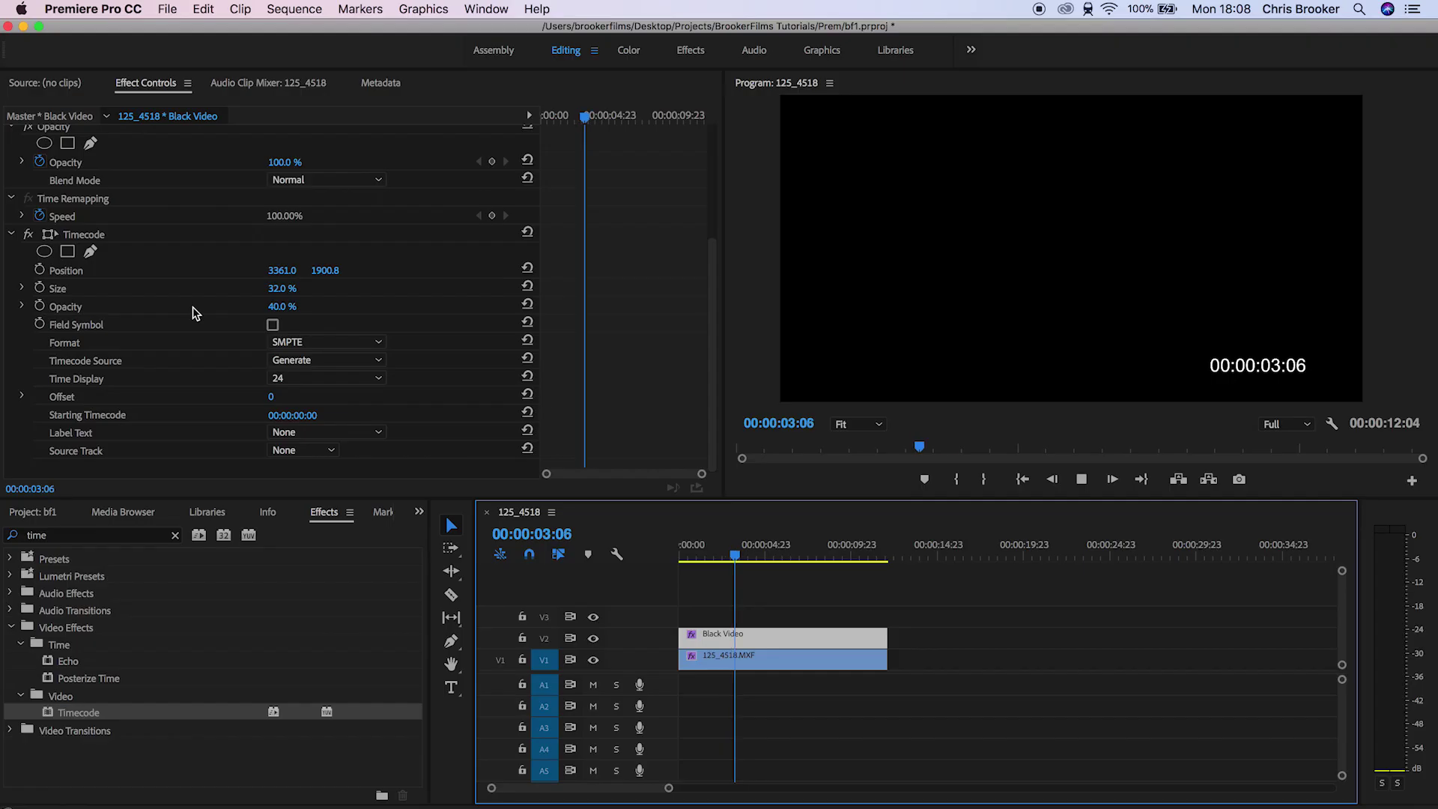
{"action": "key", "text": "space"}
{"action": "left_click_drag", "start_coordinate": [274, 399], "coordinate": [248, 430]}
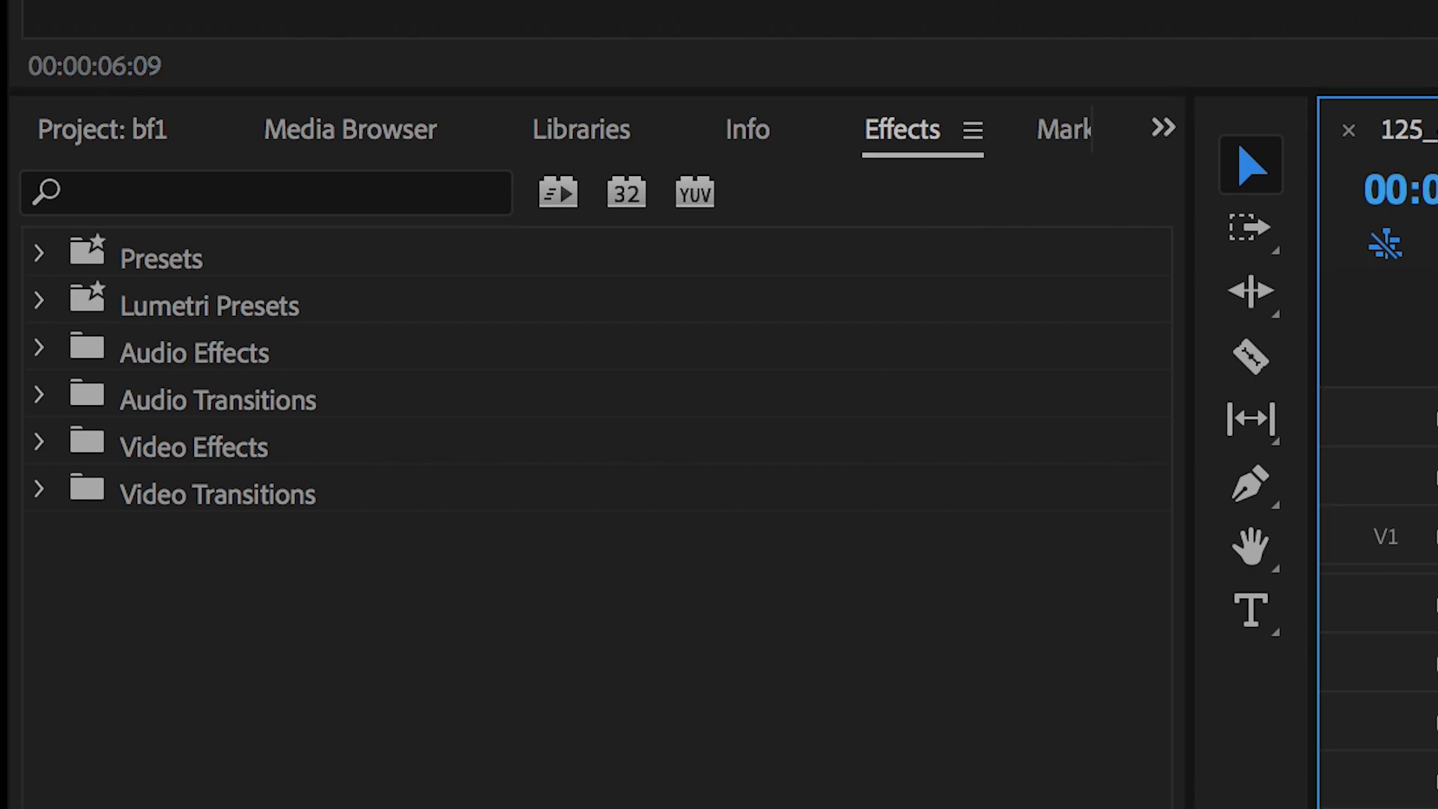
Apply Crop to the Black Video with Right at 14% and stop playback at 10:01.
{"action": "left_click", "coordinate": [90, 539]}
{"action": "type", "text": "crop"}
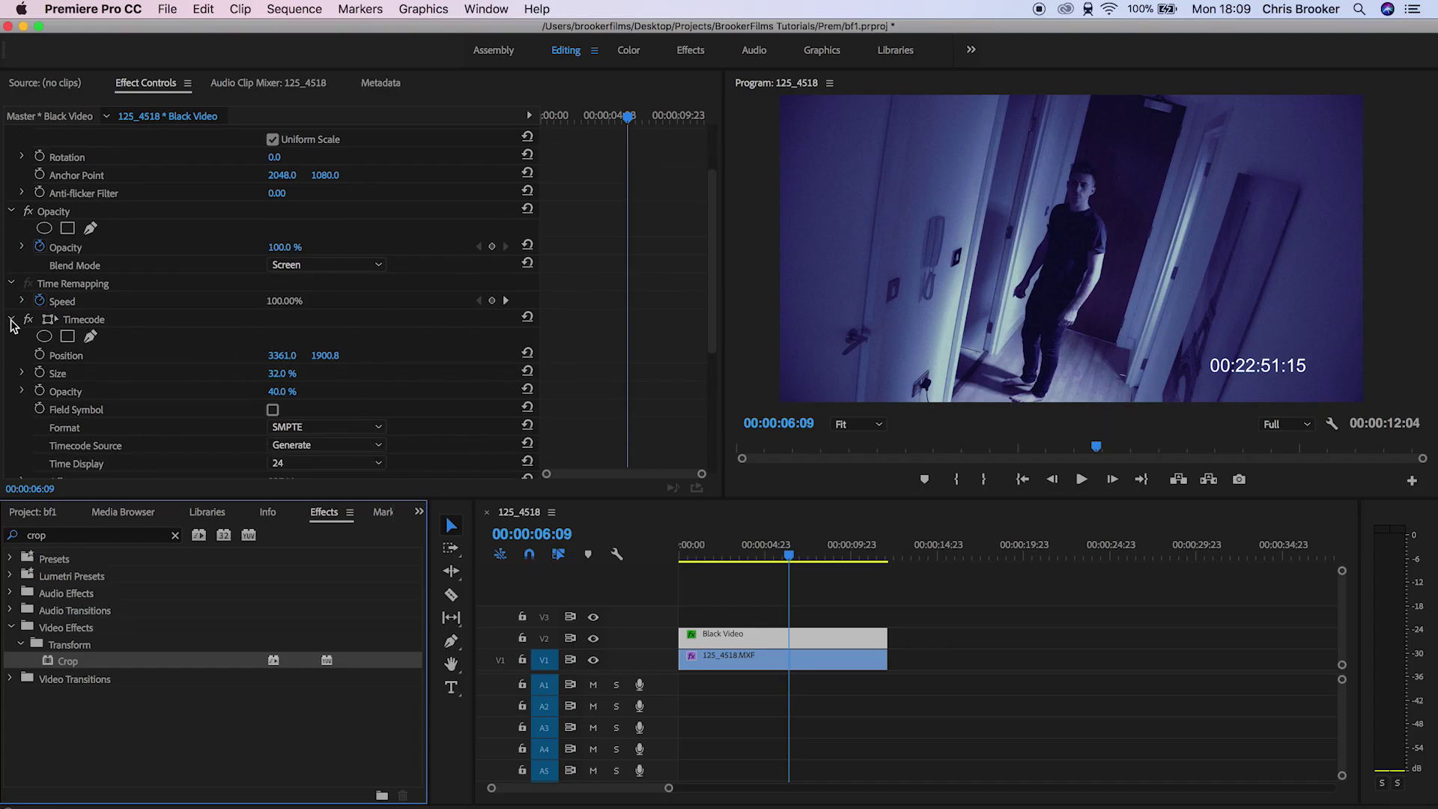
{"action": "left_click", "coordinate": [12, 321]}
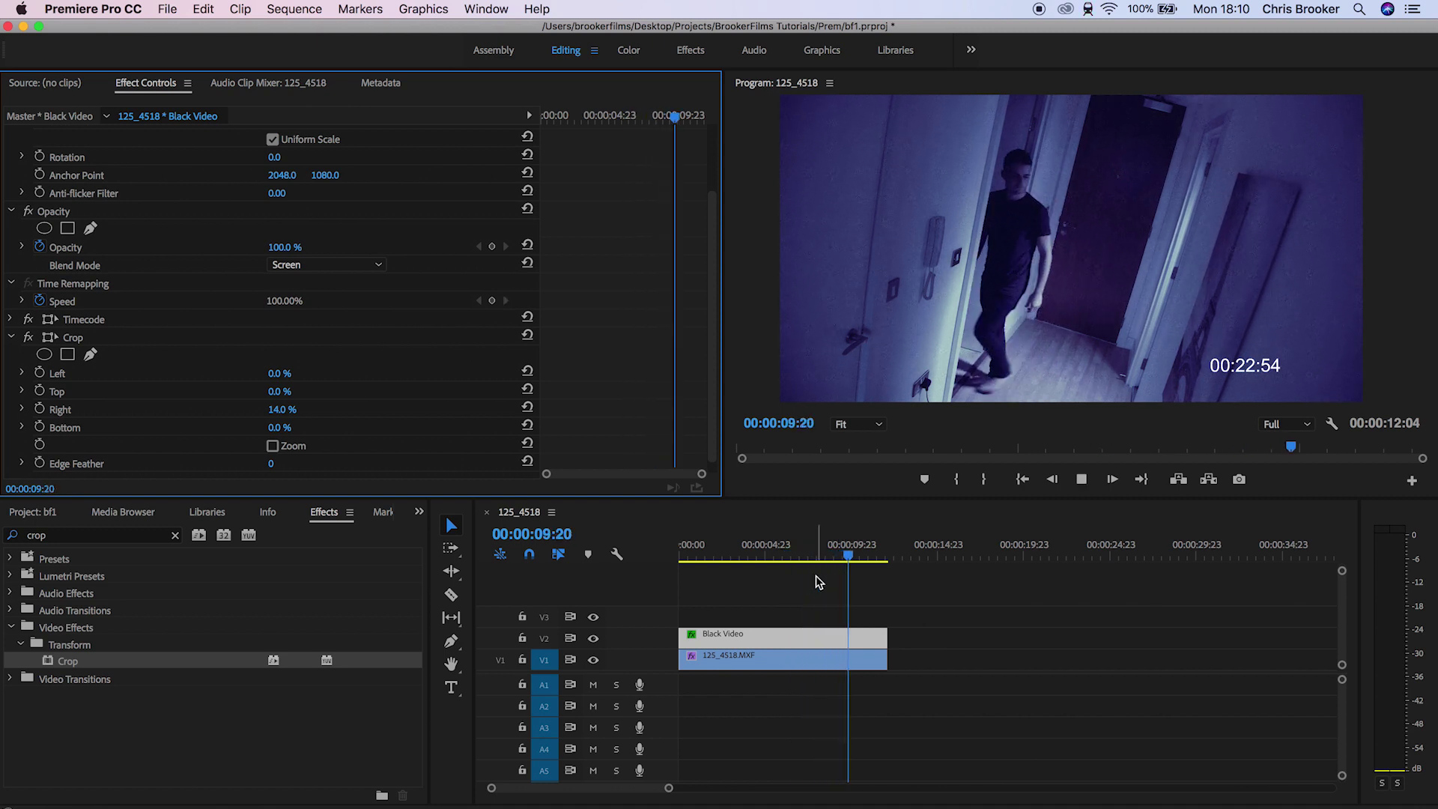
{"action": "key", "text": "space"}
Create a new legacy title, Title 01, accepting the default video settings.
{"action": "left_click", "coordinate": [816, 575]}
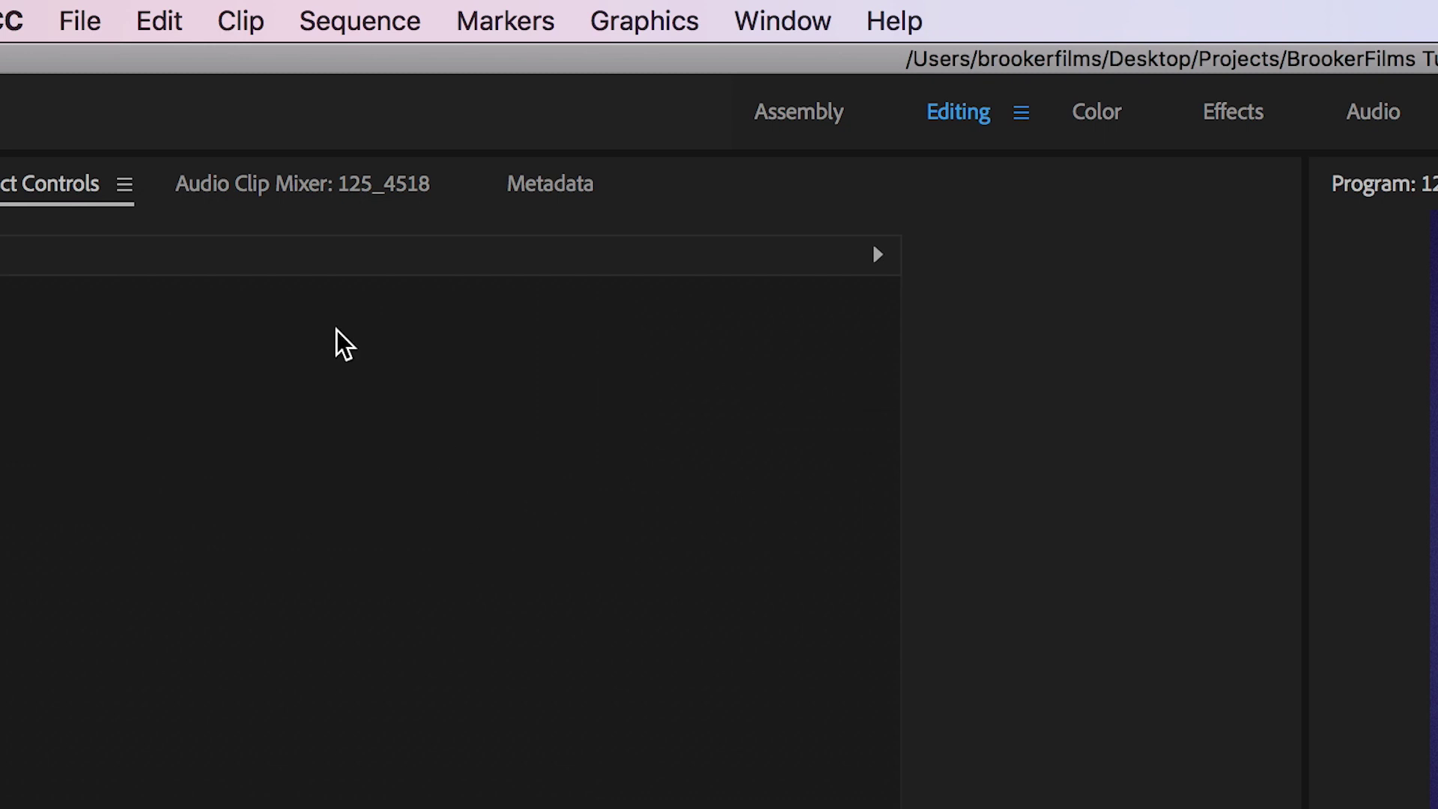
{"action": "left_click", "coordinate": [165, 15]}
{"action": "mouse_move", "coordinate": [178, 28]}
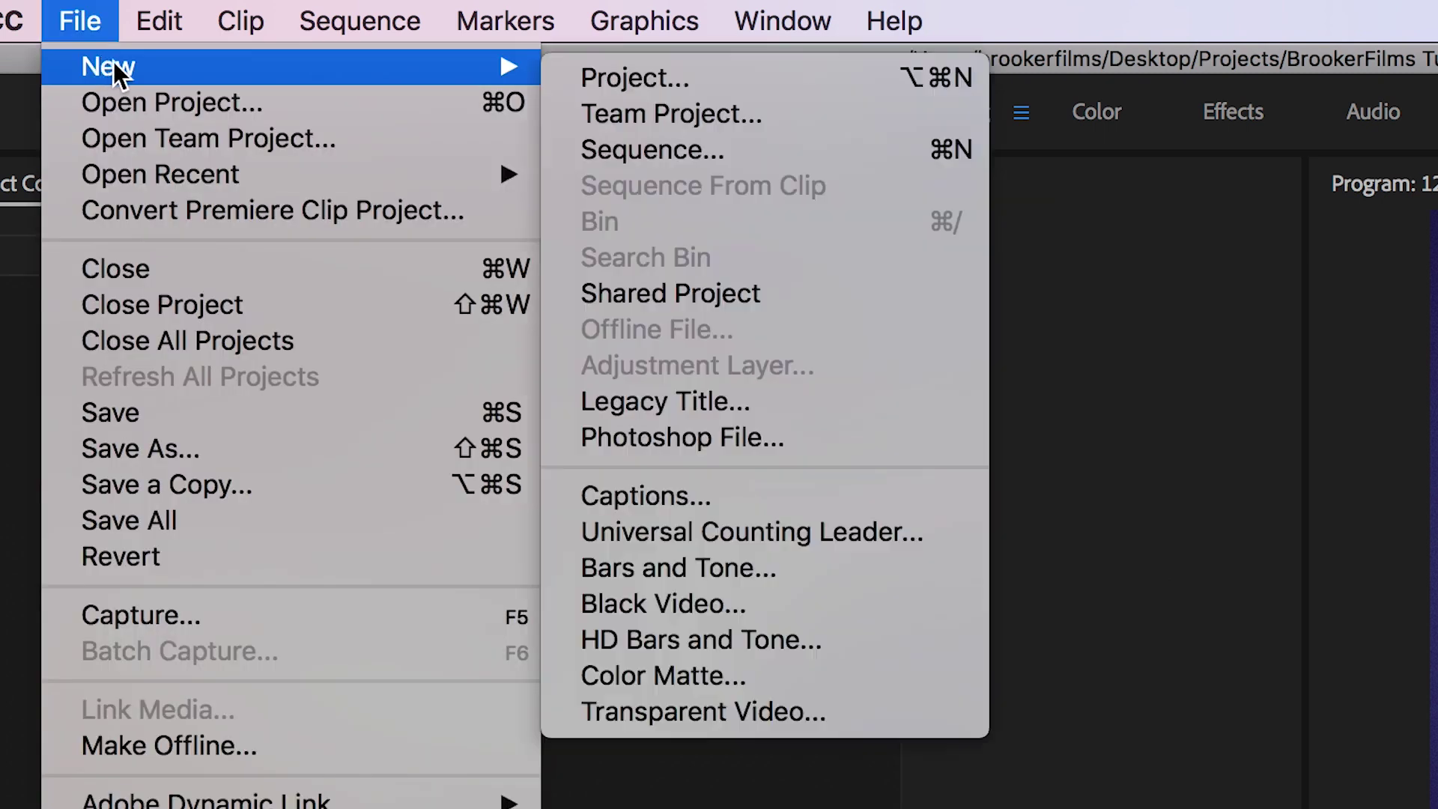
{"action": "left_click", "coordinate": [802, 402]}
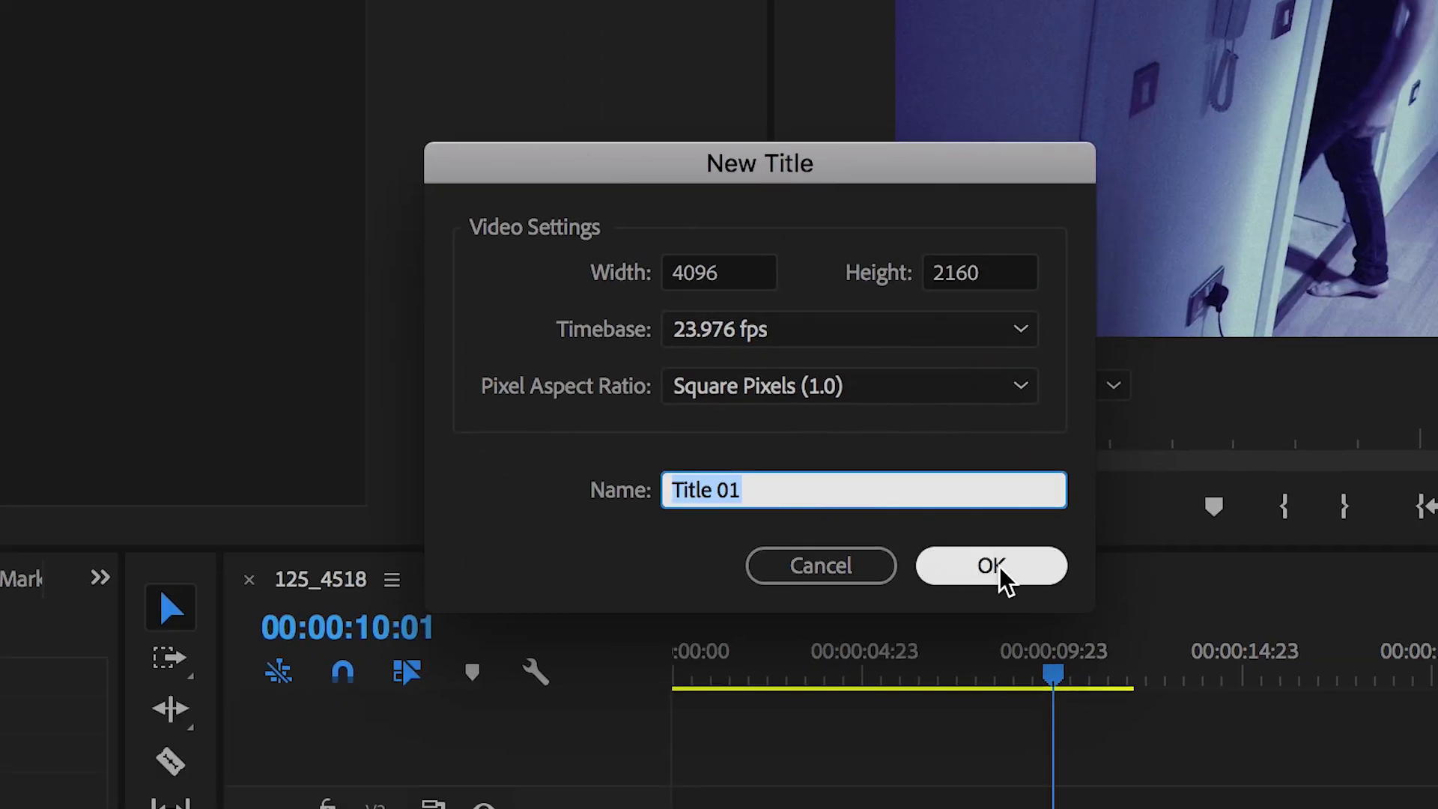
{"action": "left_click", "coordinate": [996, 569]}
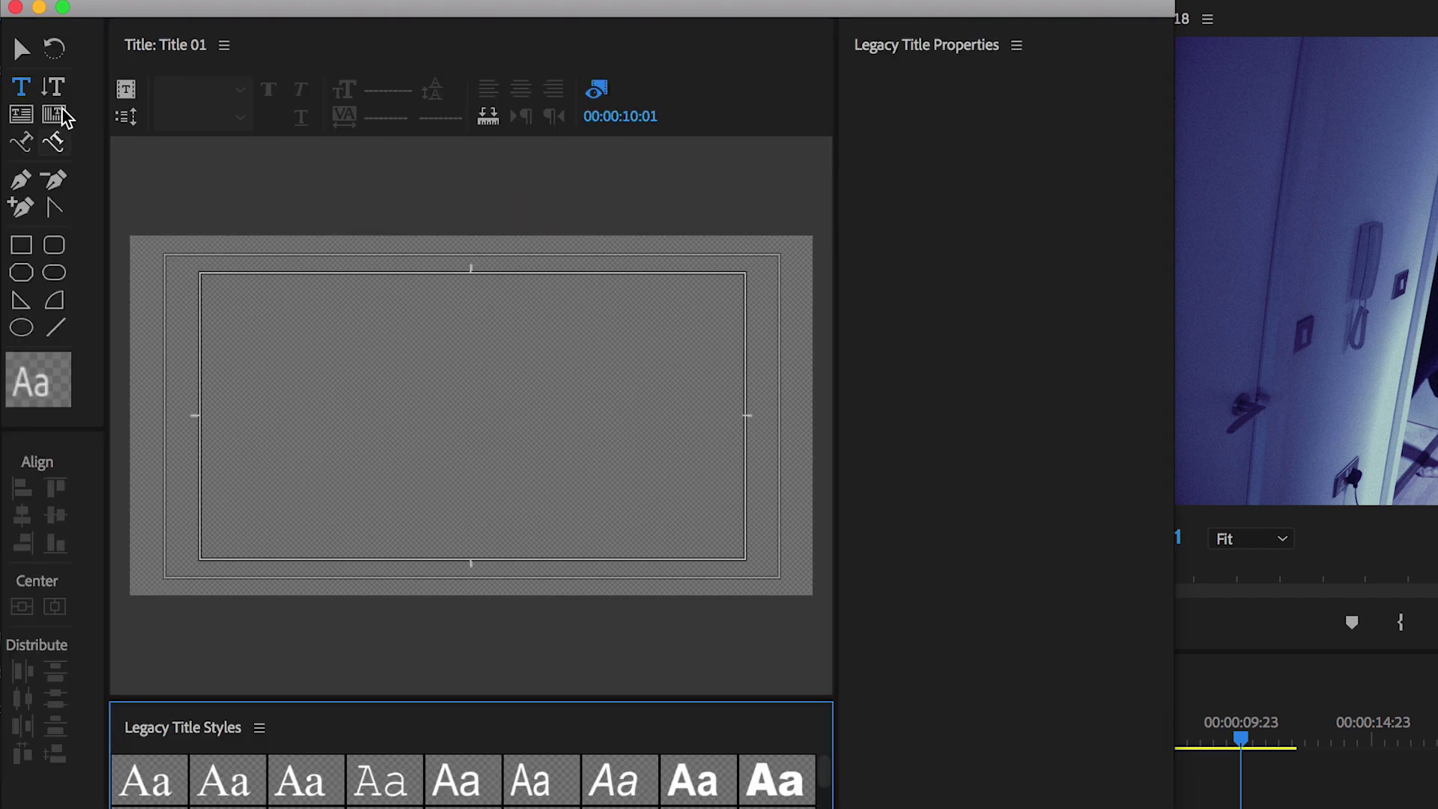
Type 'AM' at font size 221 and move it to the lower right beside the timecode.
{"action": "left_click", "coordinate": [449, 419]}
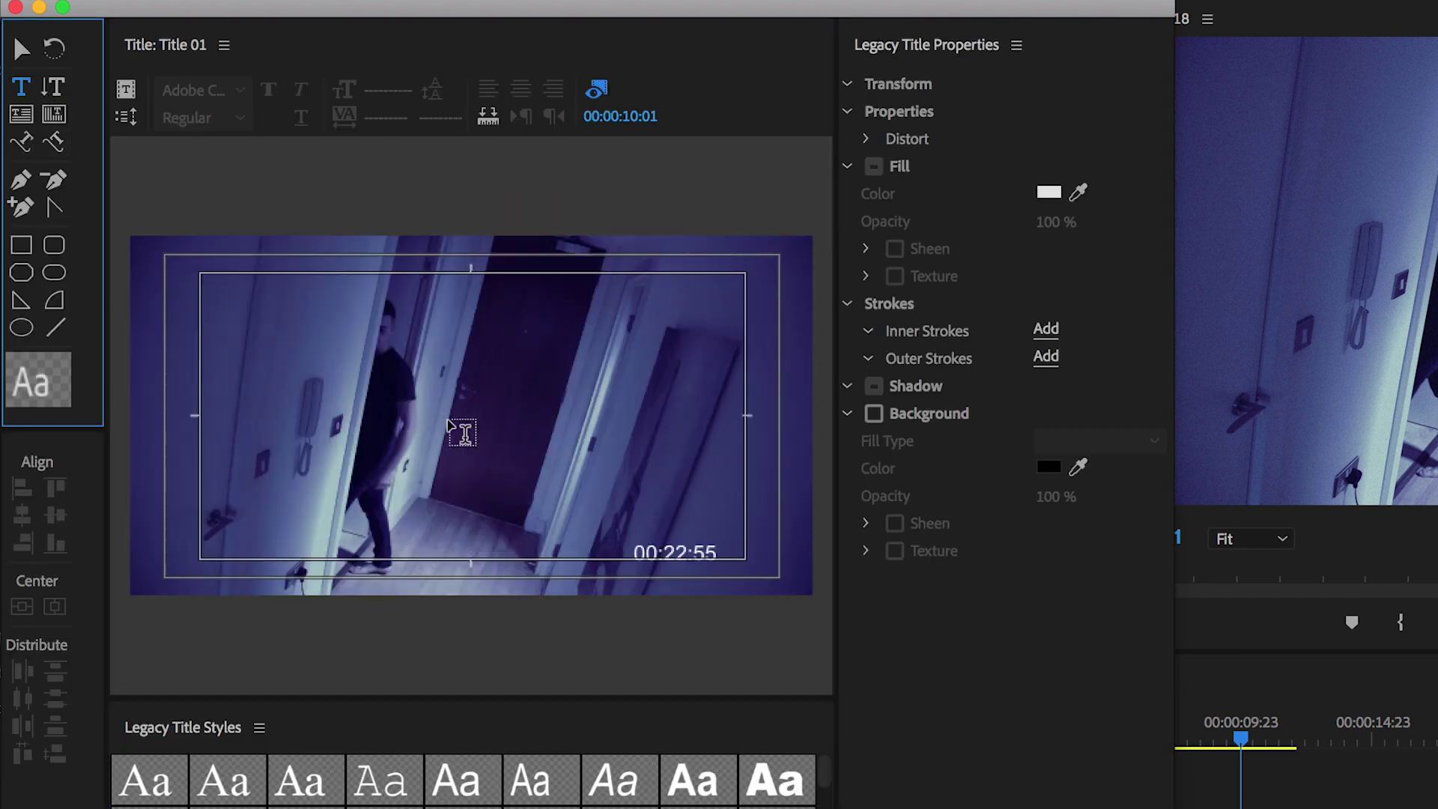
{"action": "type", "text": "AM"}
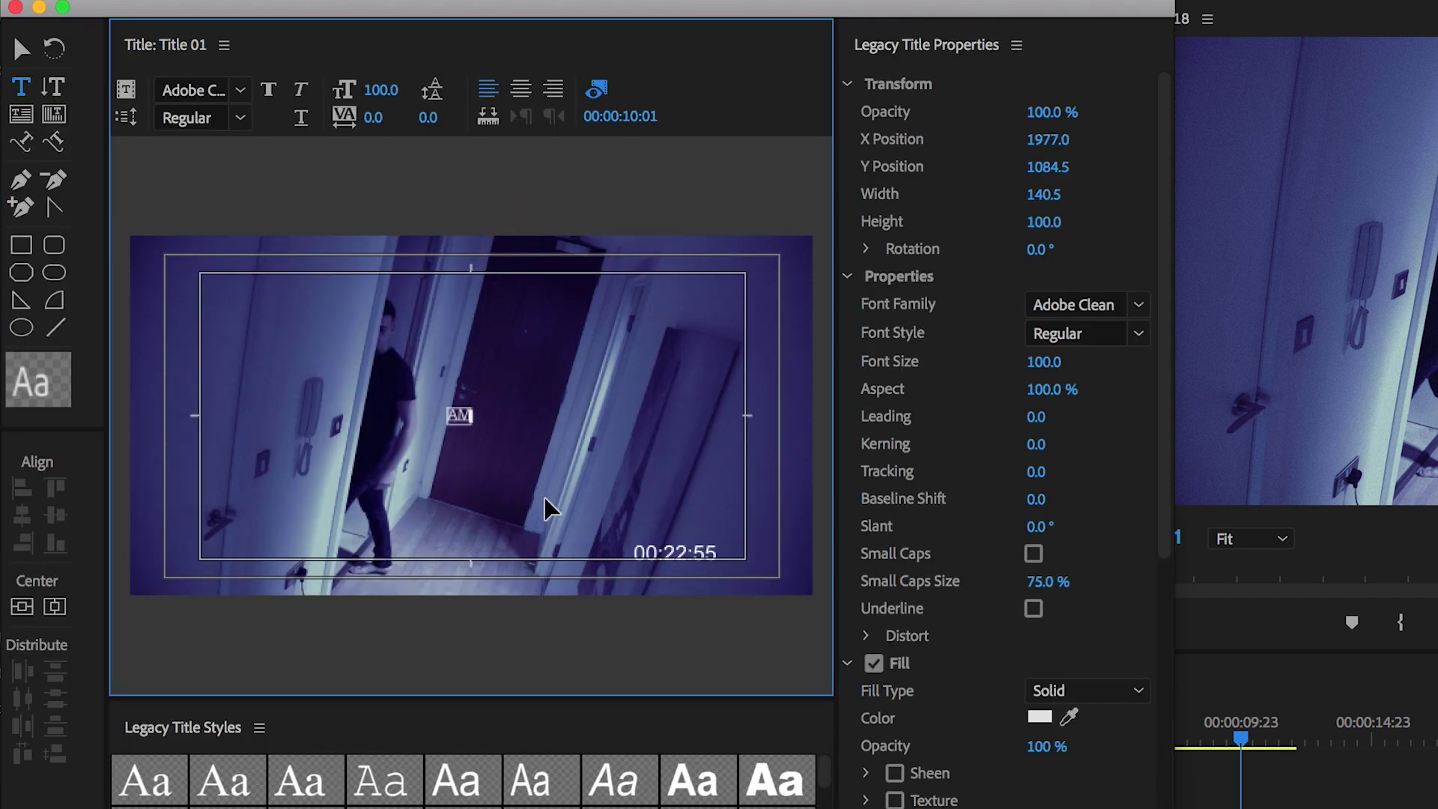
{"action": "left_click_drag", "start_coordinate": [380, 90], "coordinate": [560, 90]}
{"action": "left_click", "coordinate": [21, 50]}
{"action": "left_click_drag", "start_coordinate": [490, 430], "coordinate": [757, 567]}
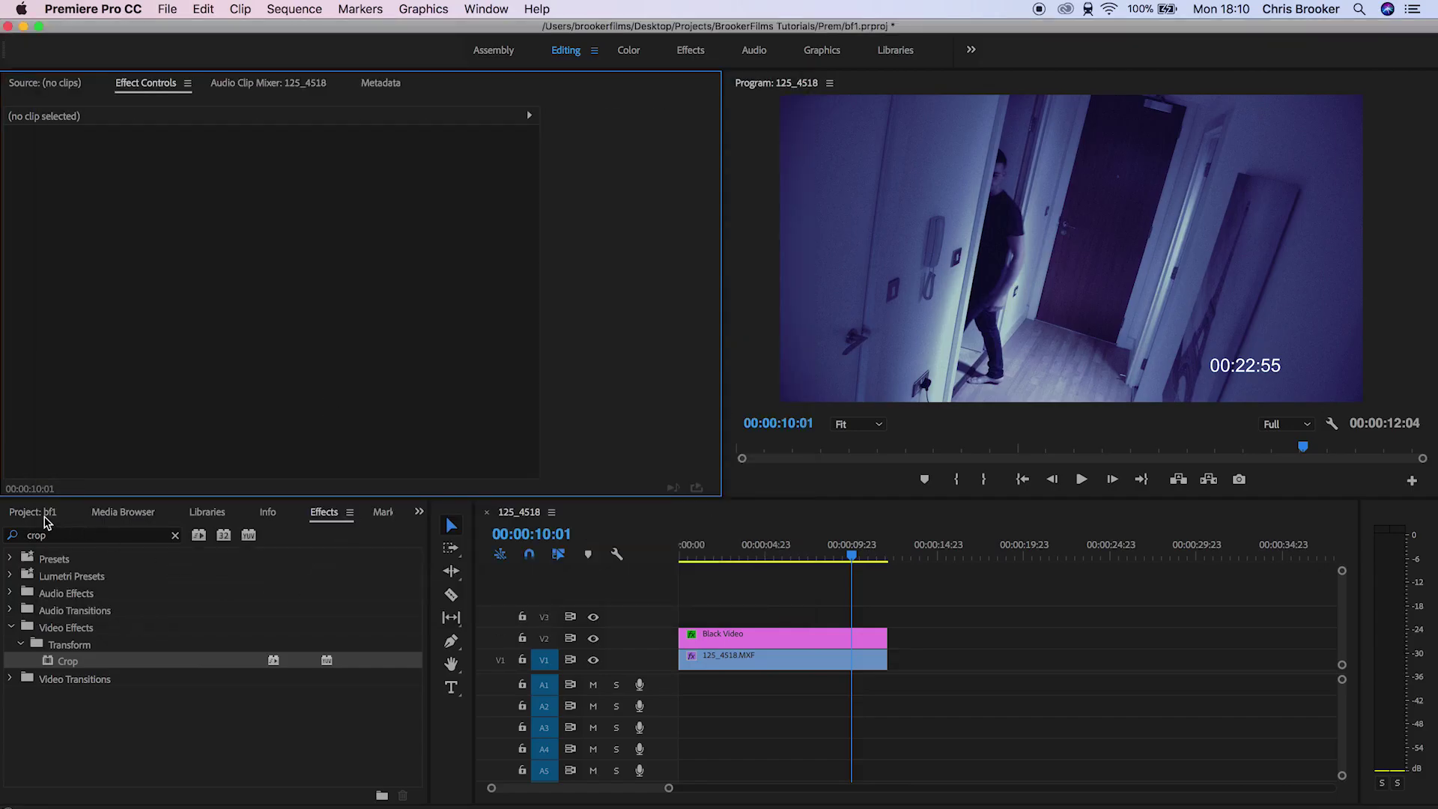
{"action": "left_click", "coordinate": [43, 515]}
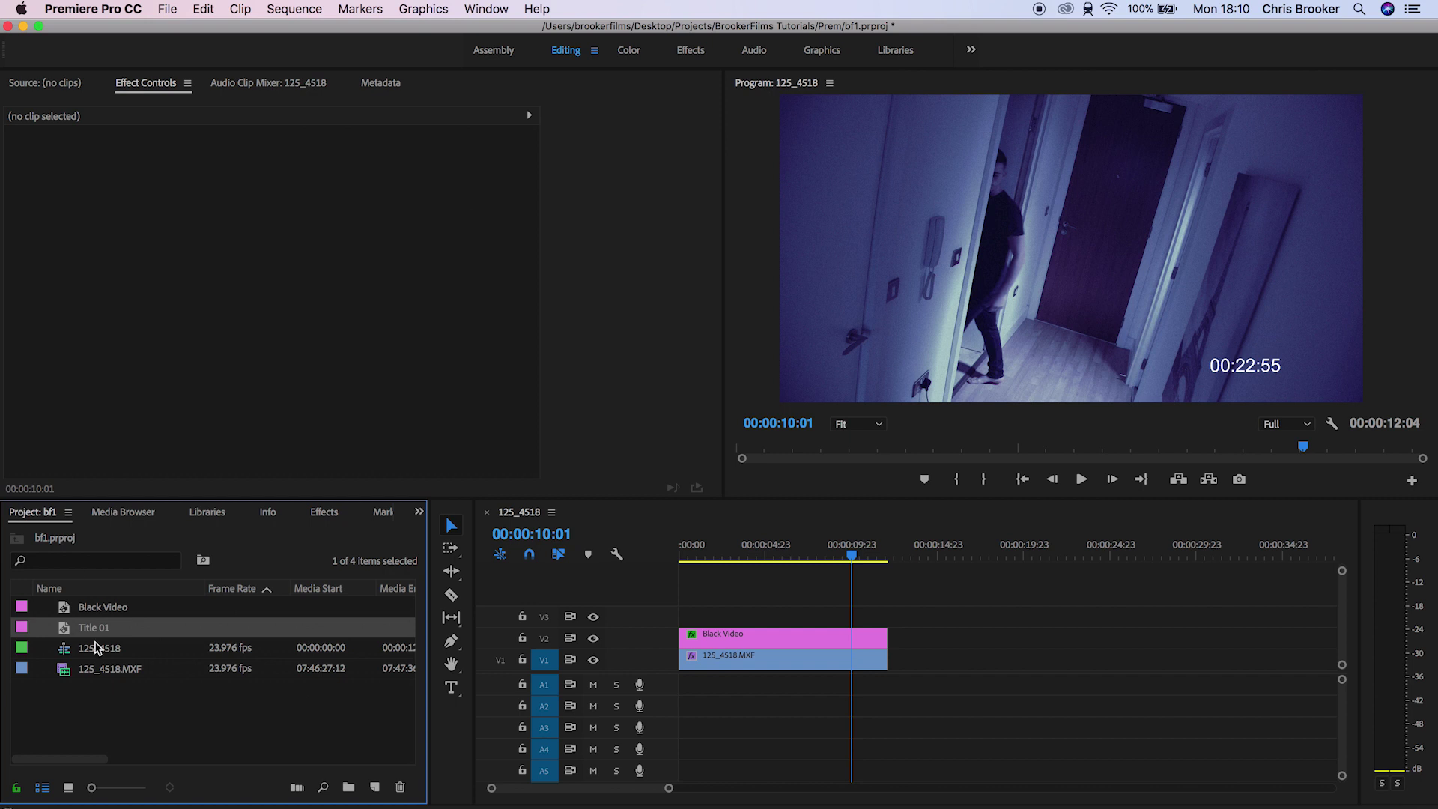
Place Title 01 on V3 at Scale 58, positioned so 'AM' sits just right of the timecode.
{"action": "left_click_drag", "start_coordinate": [94, 628], "coordinate": [887, 616]}
{"action": "left_click", "coordinate": [300, 195]}
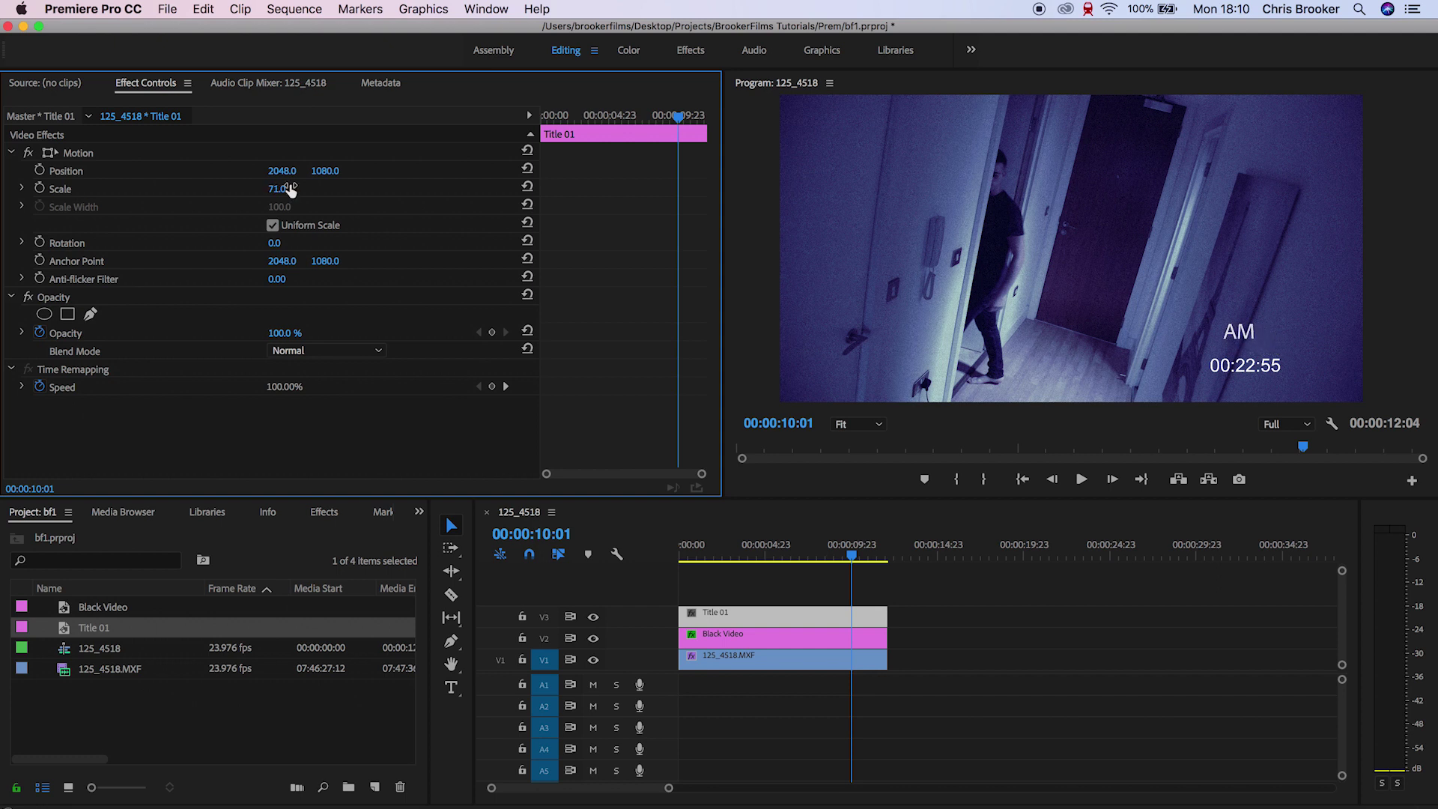
{"action": "left_click_drag", "start_coordinate": [273, 192], "coordinate": [342, 172]}
{"action": "left_click_drag", "start_coordinate": [324, 172], "coordinate": [375, 171]}
{"action": "left_click_drag", "start_coordinate": [324, 172], "coordinate": [363, 171]}
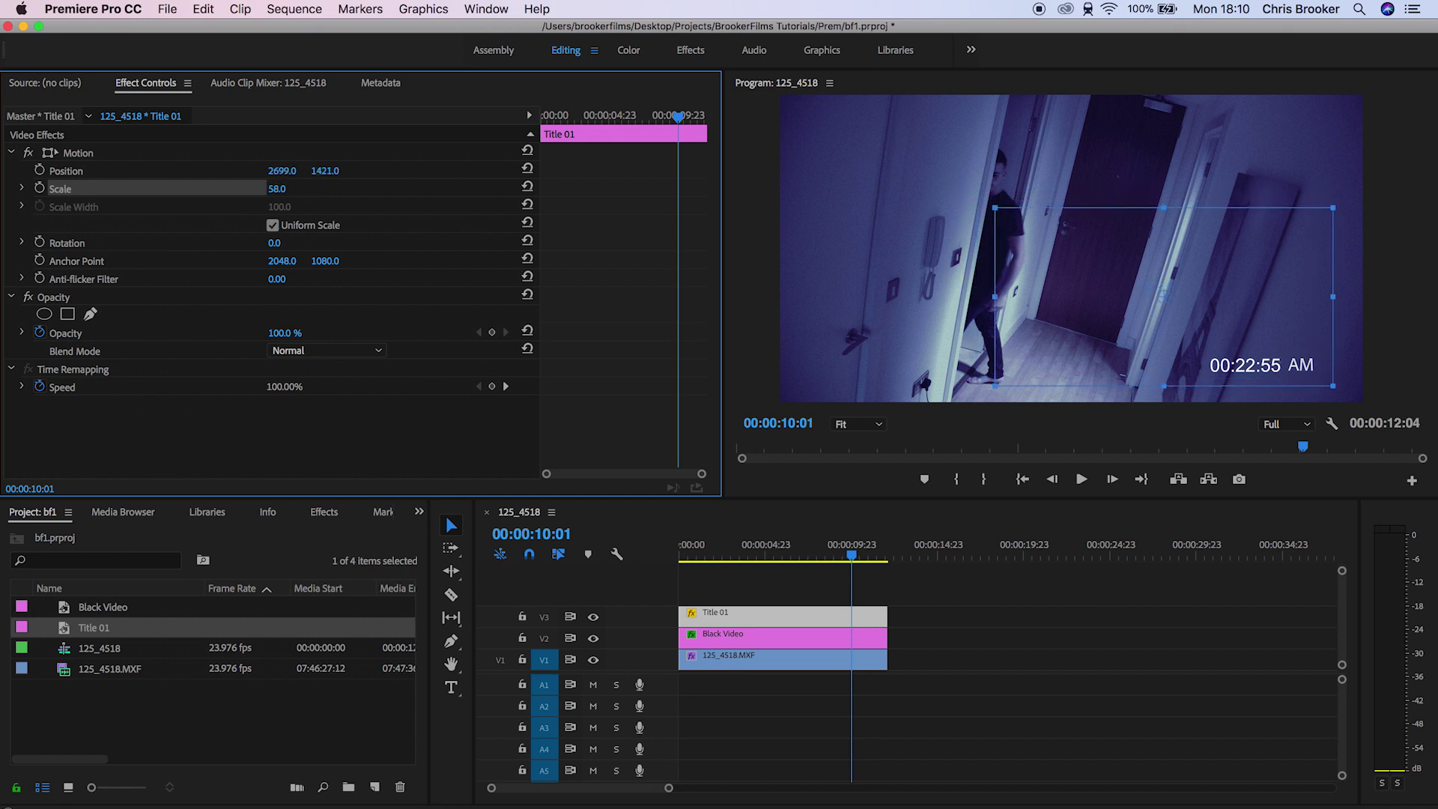